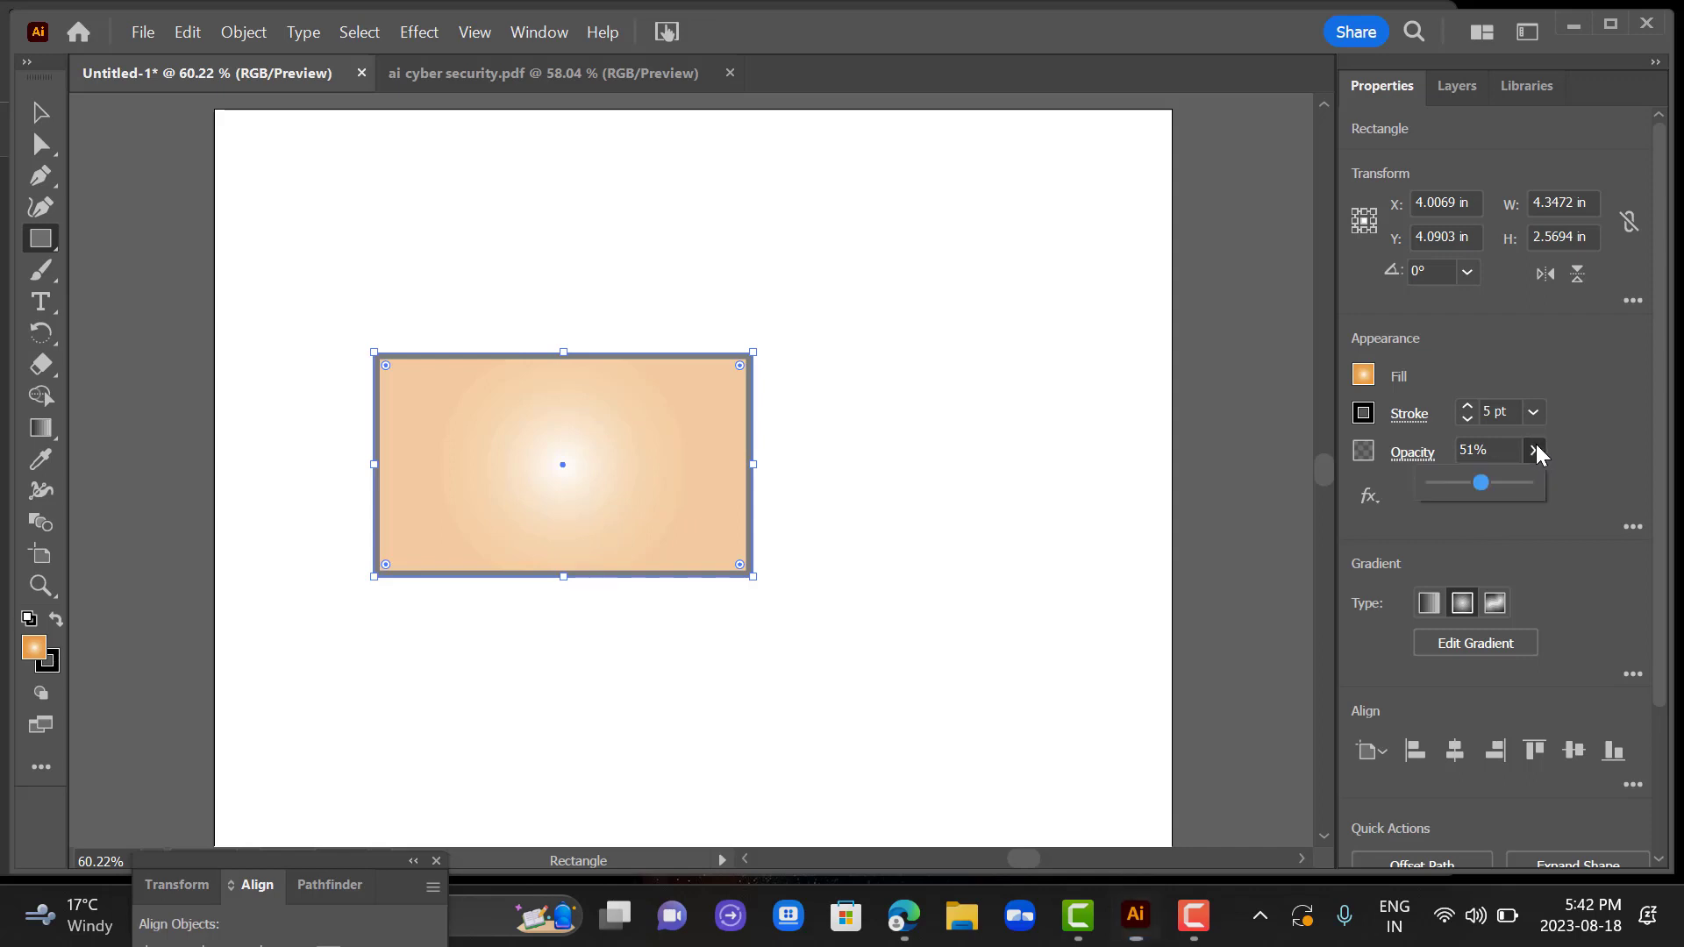
Raise the opacity of the gradient-filled rectangle to 100%.
drag(1479, 481, 1549, 479)
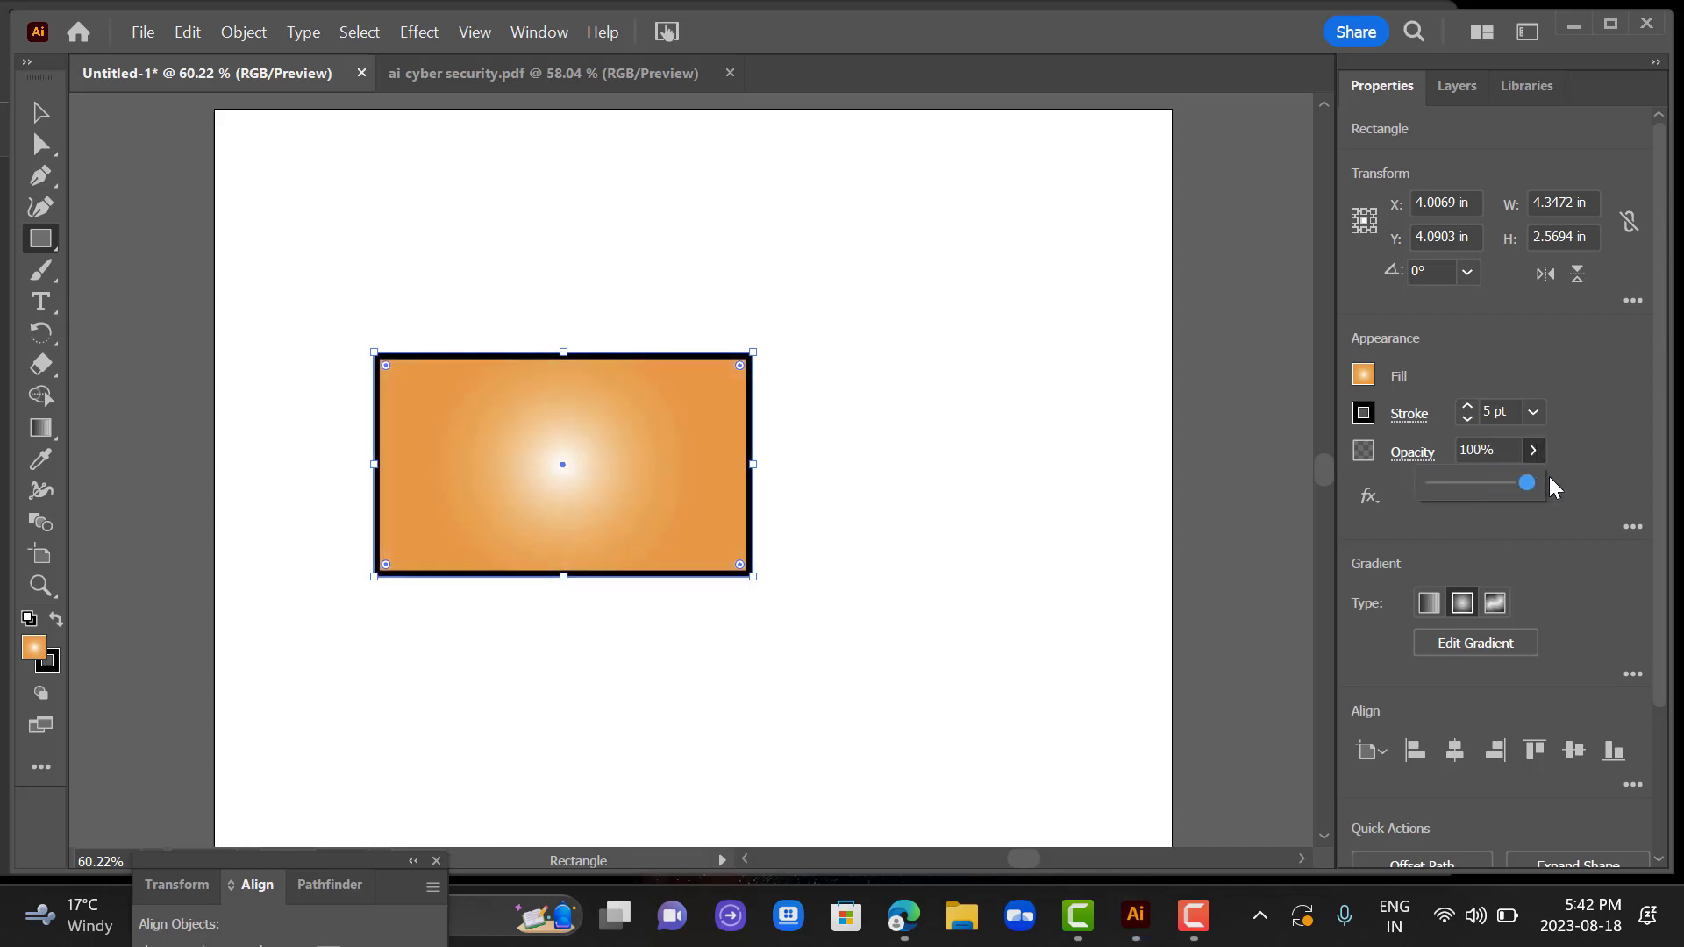
click(1262, 605)
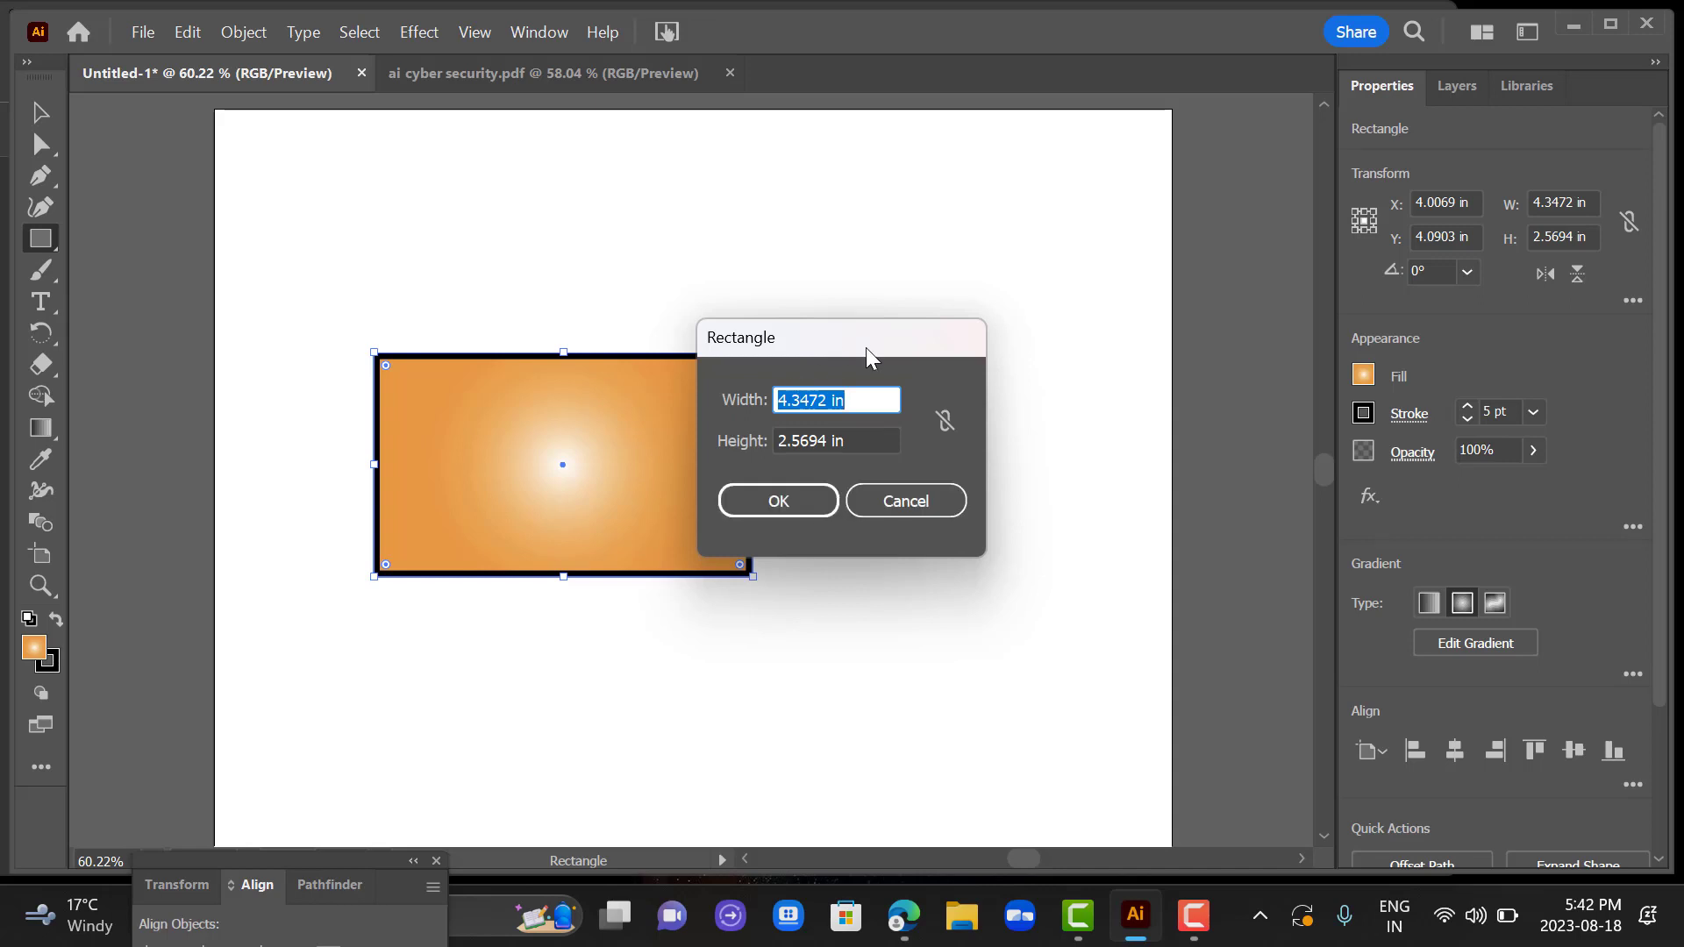
click(815, 500)
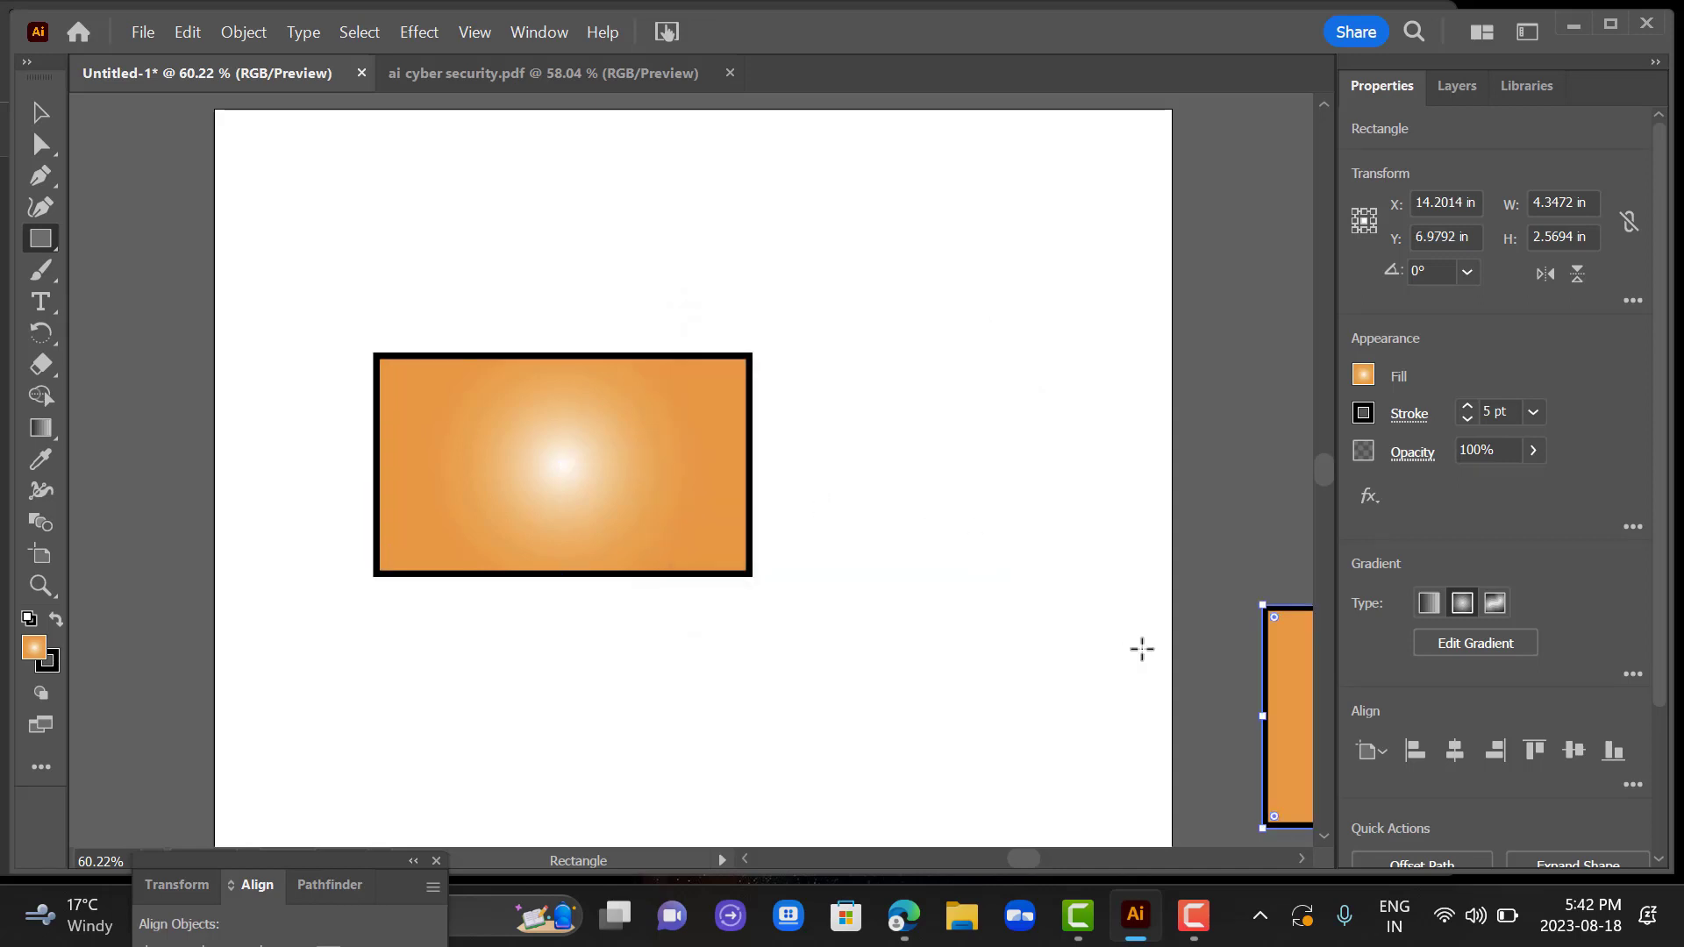
drag(1297, 725, 671, 414)
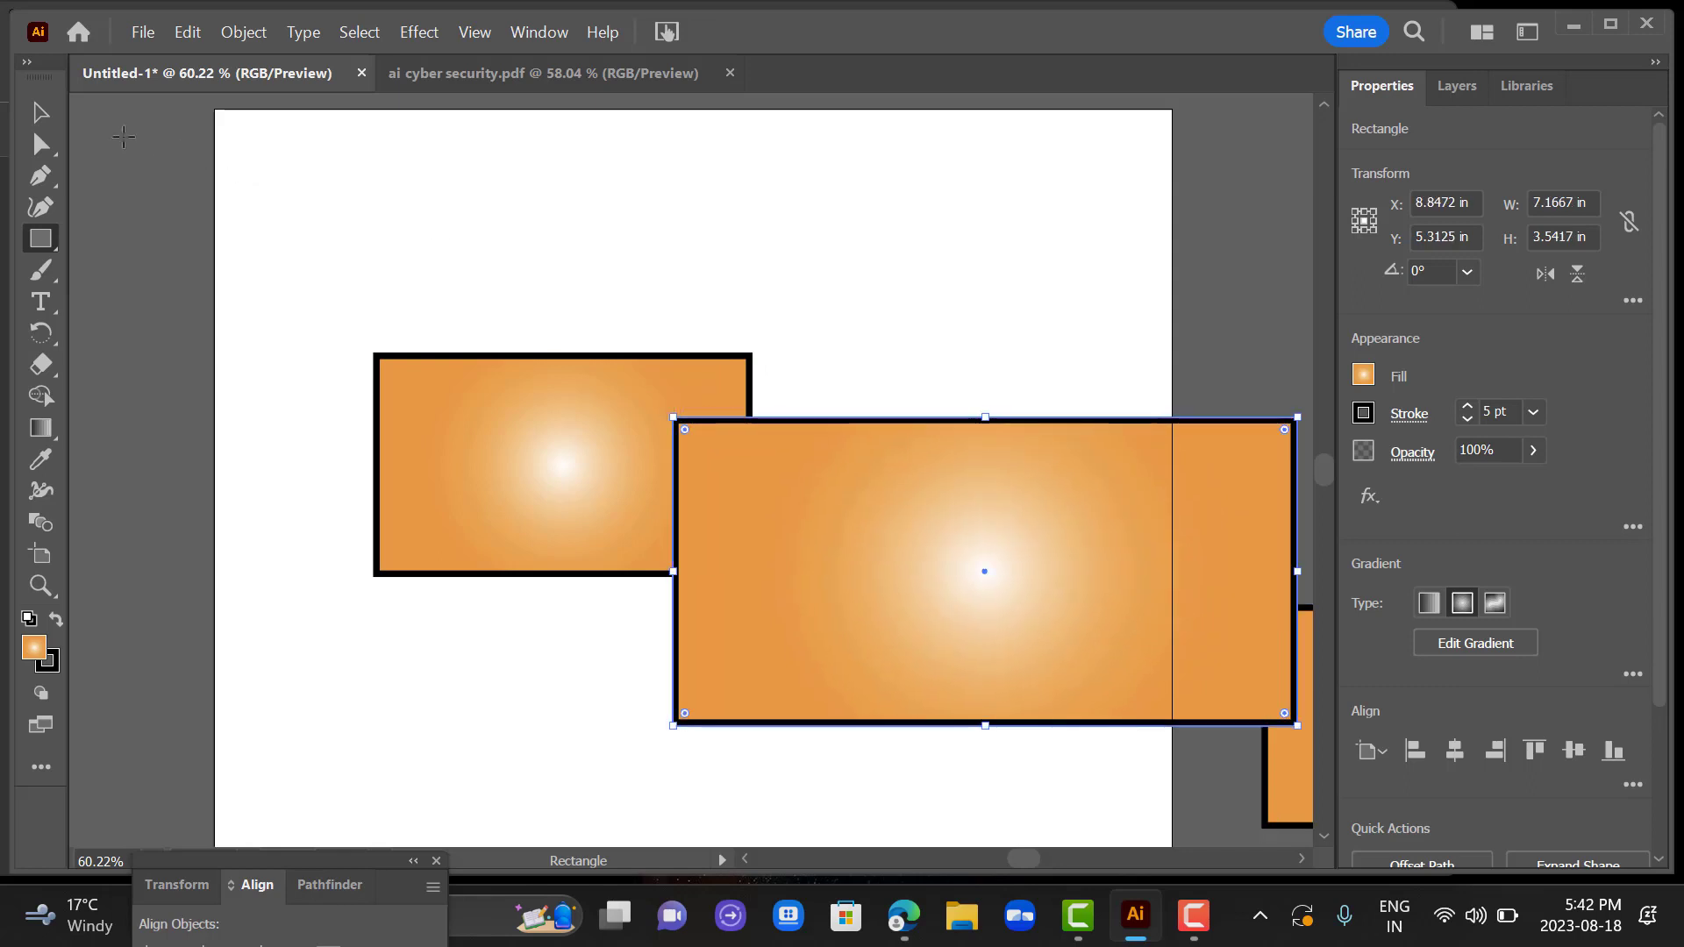
click(37, 121)
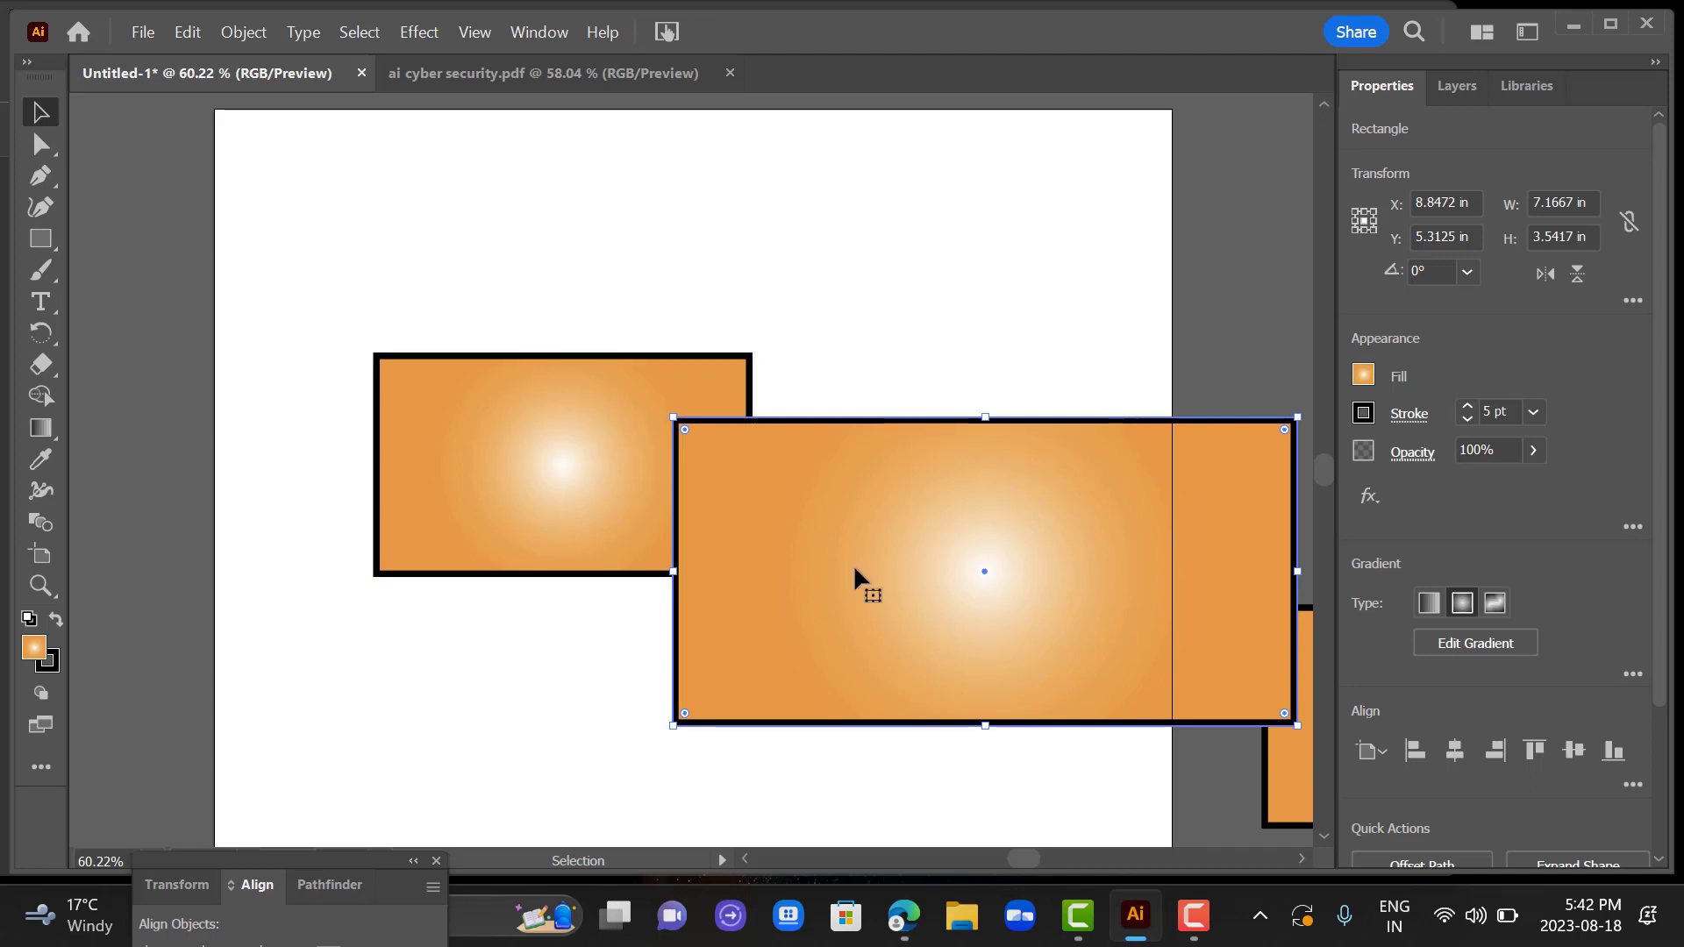
key(Delete)
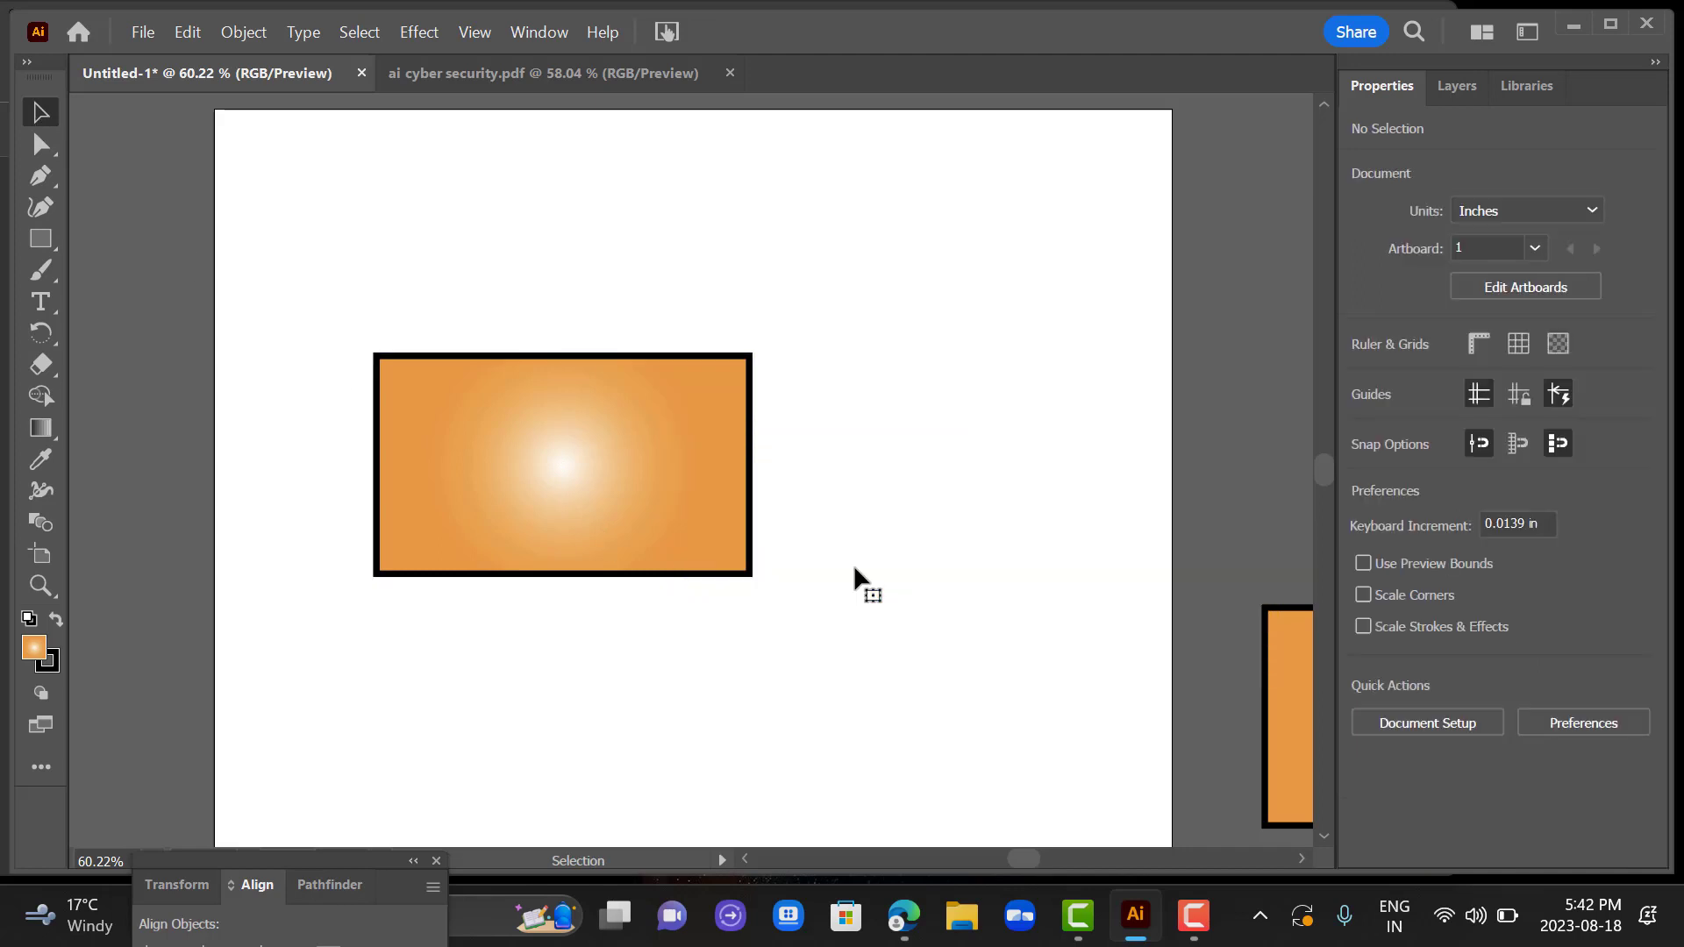
click(1290, 671)
key(Delete)
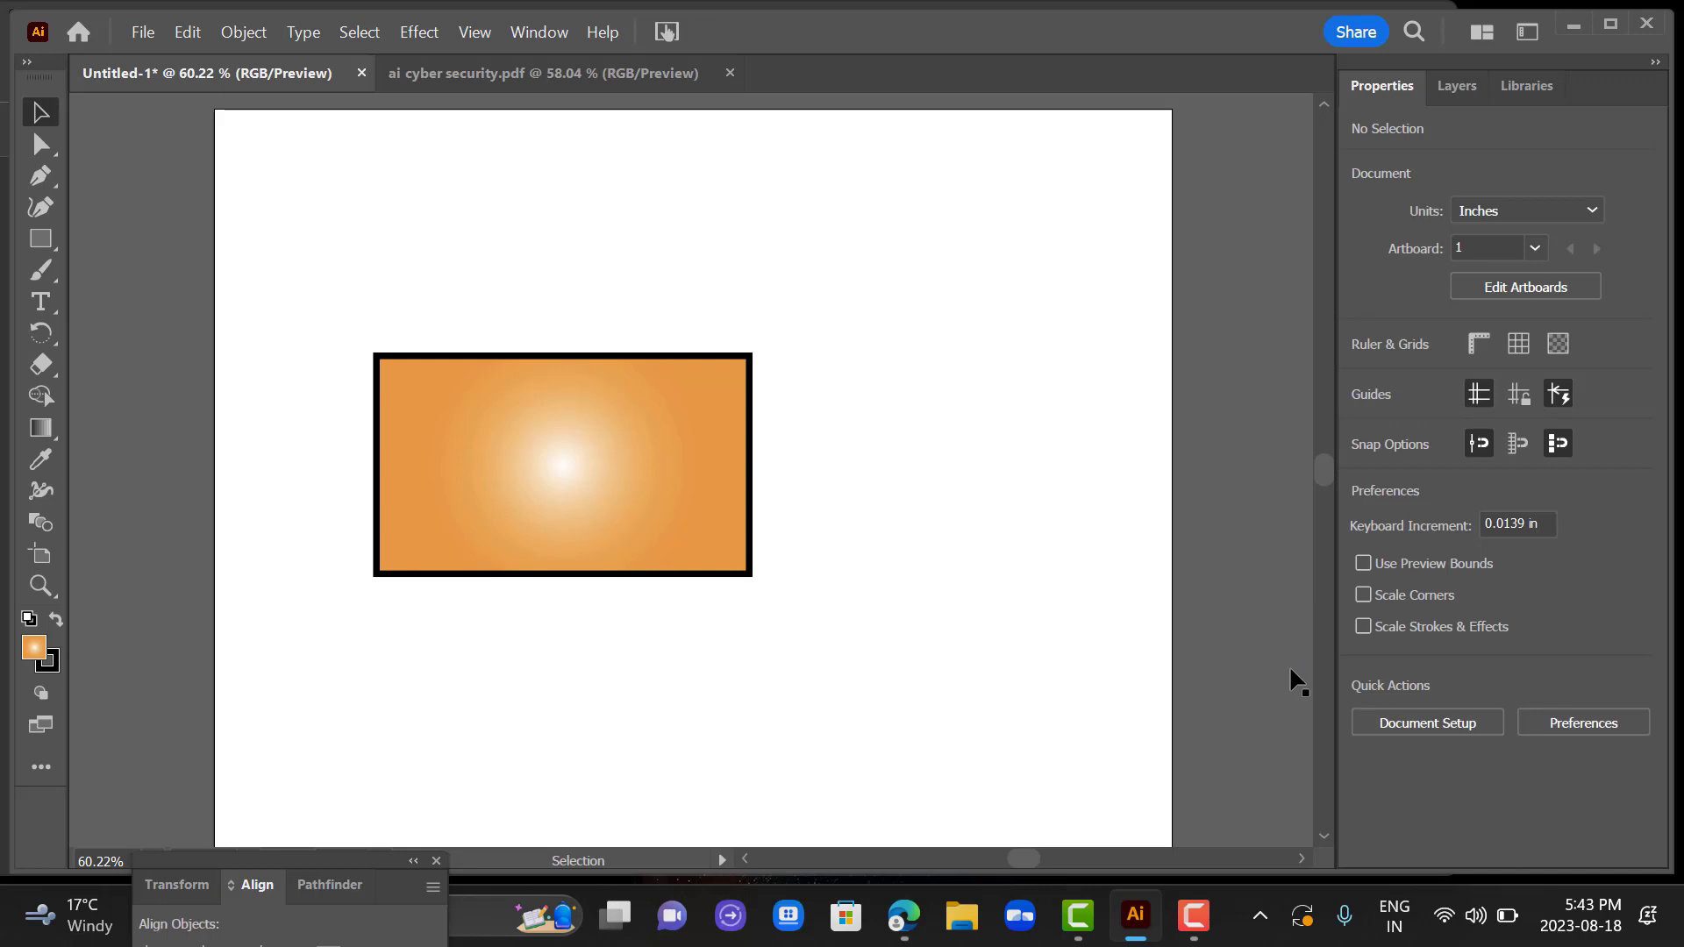
Draw a five-pointed star about 2.9 in wide and 2.9 in high, overlapping the rectangle's upper edge.
click(45, 249)
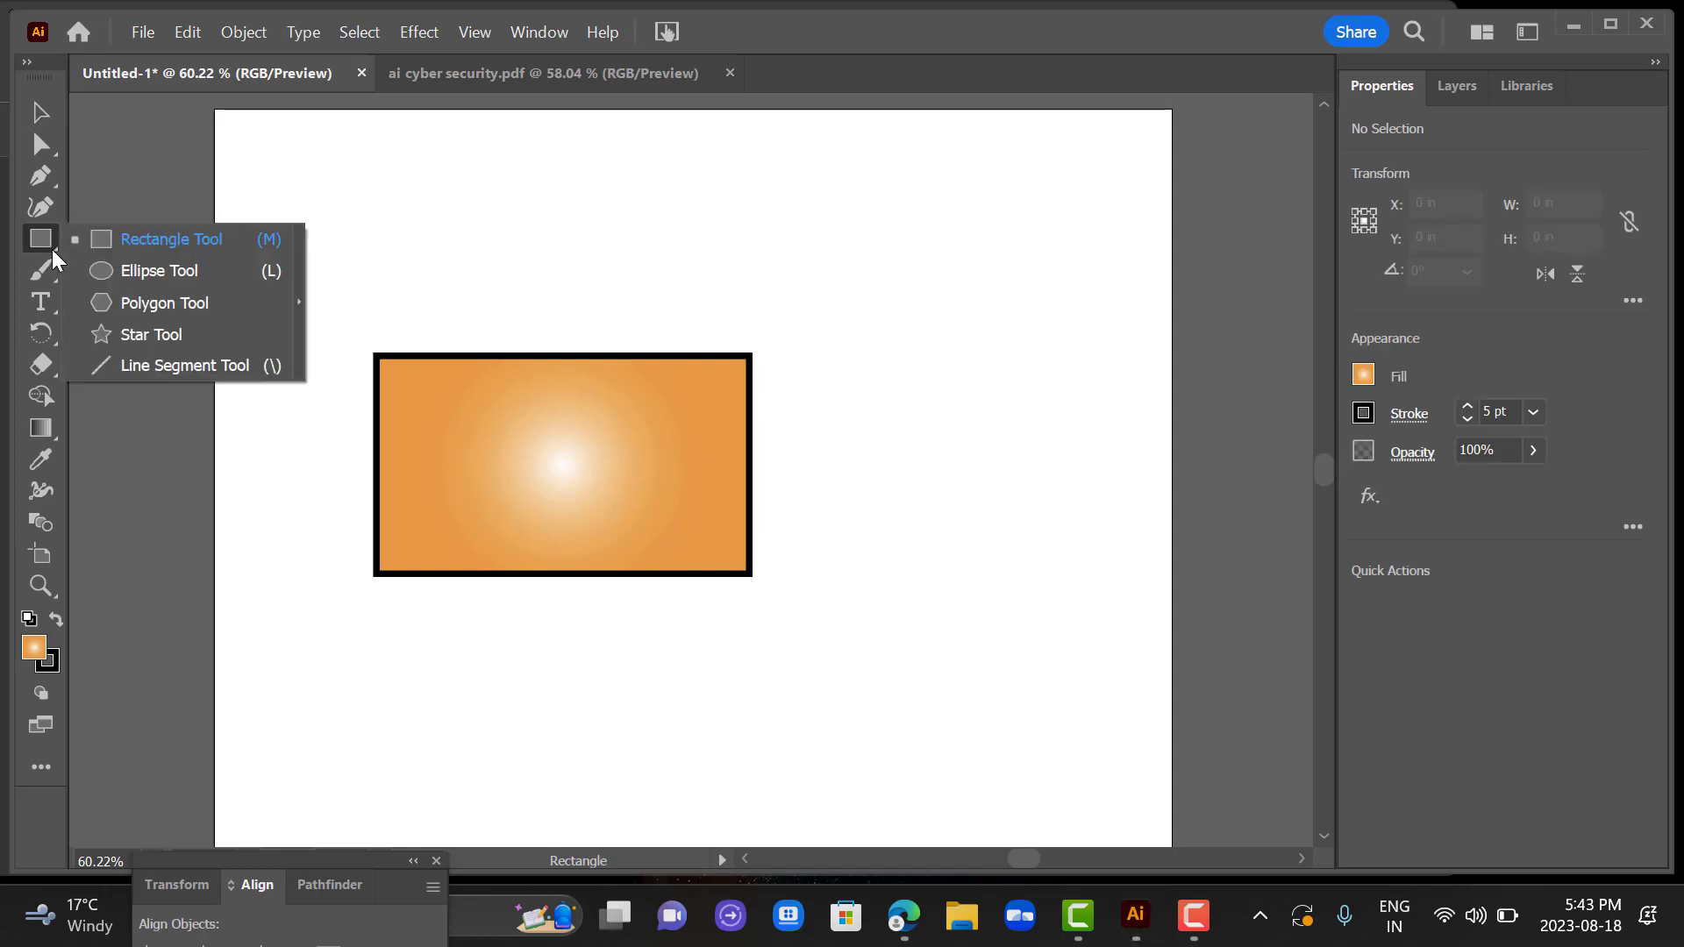
click(56, 247)
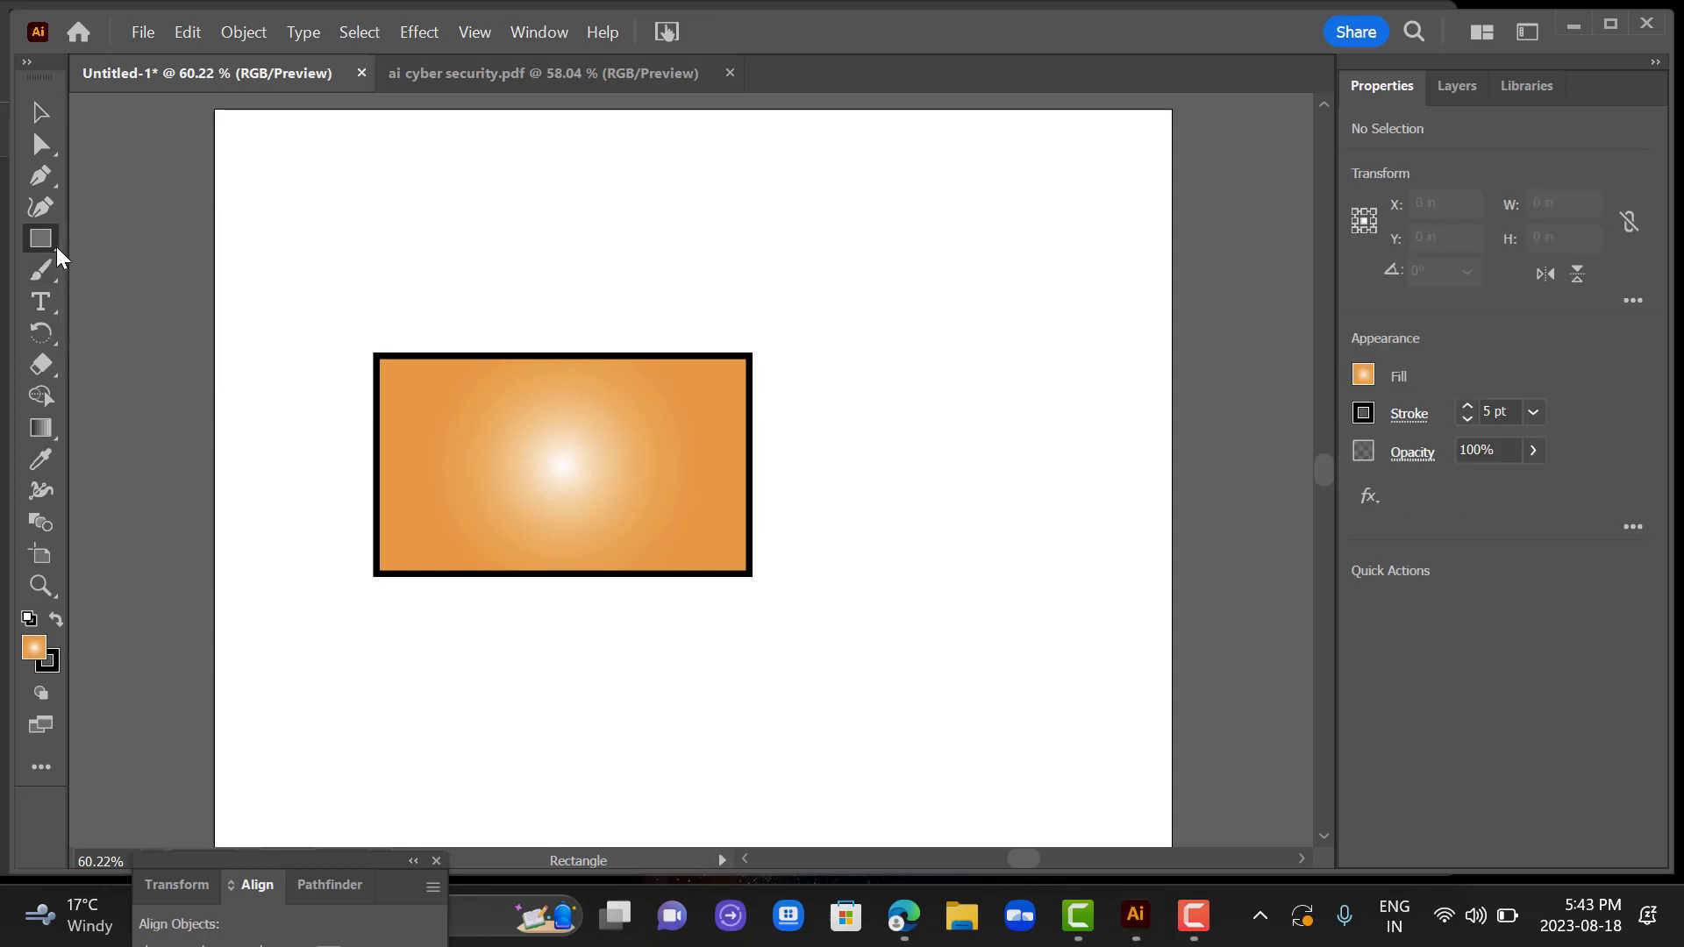
click(56, 246)
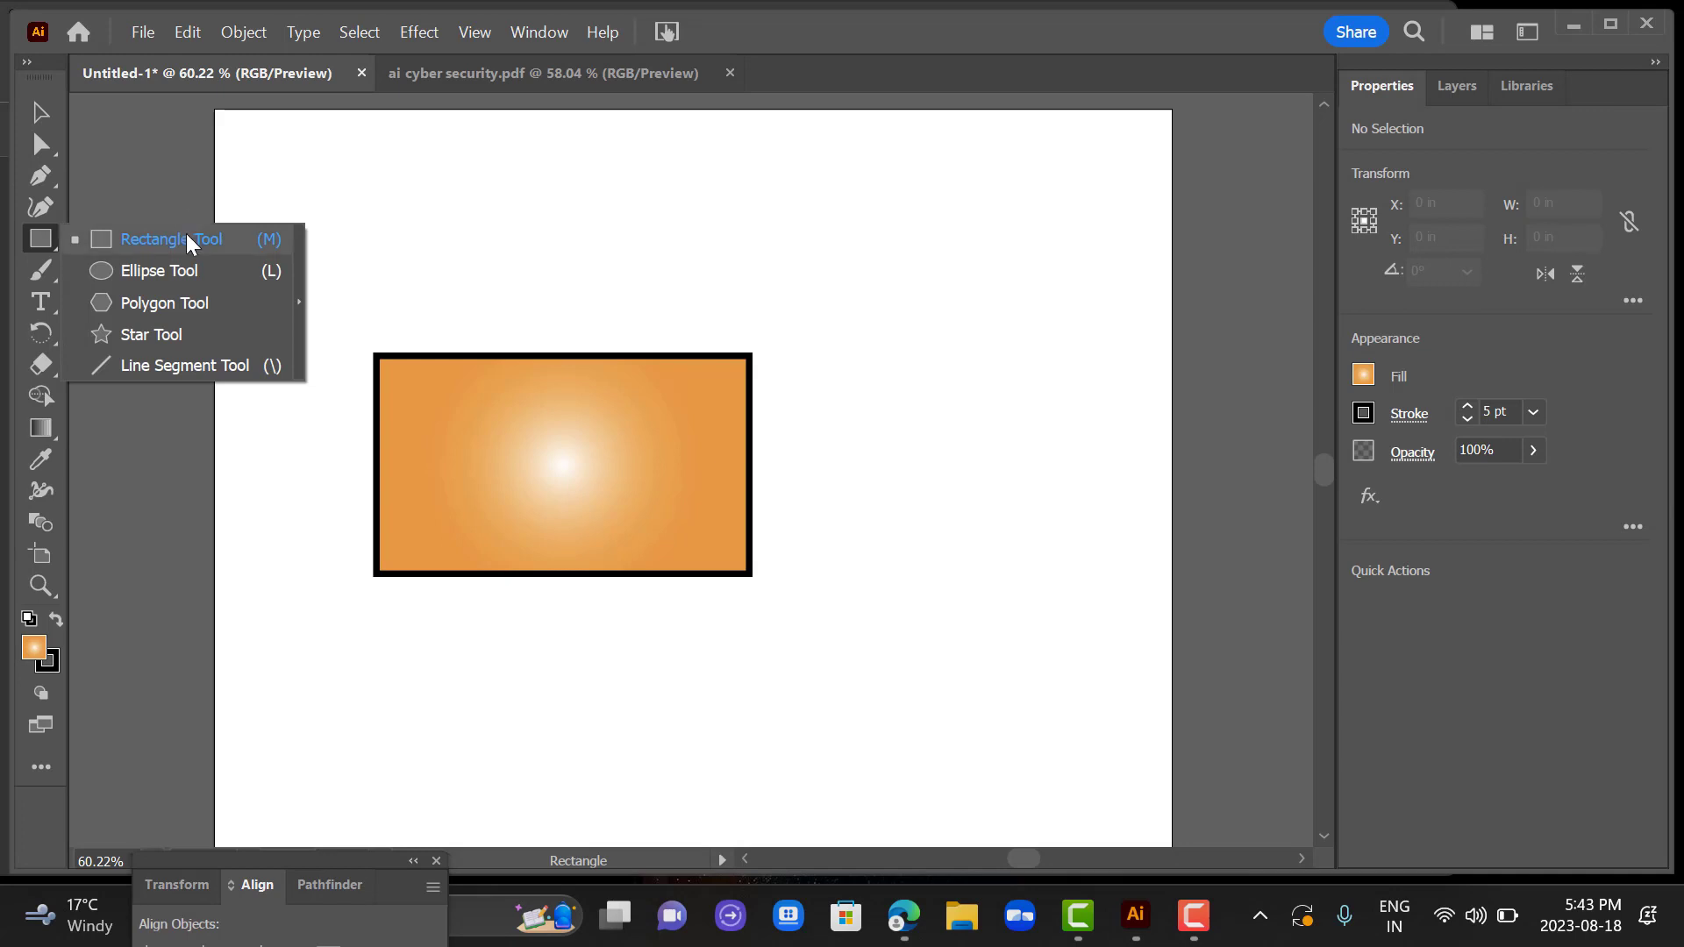
click(178, 336)
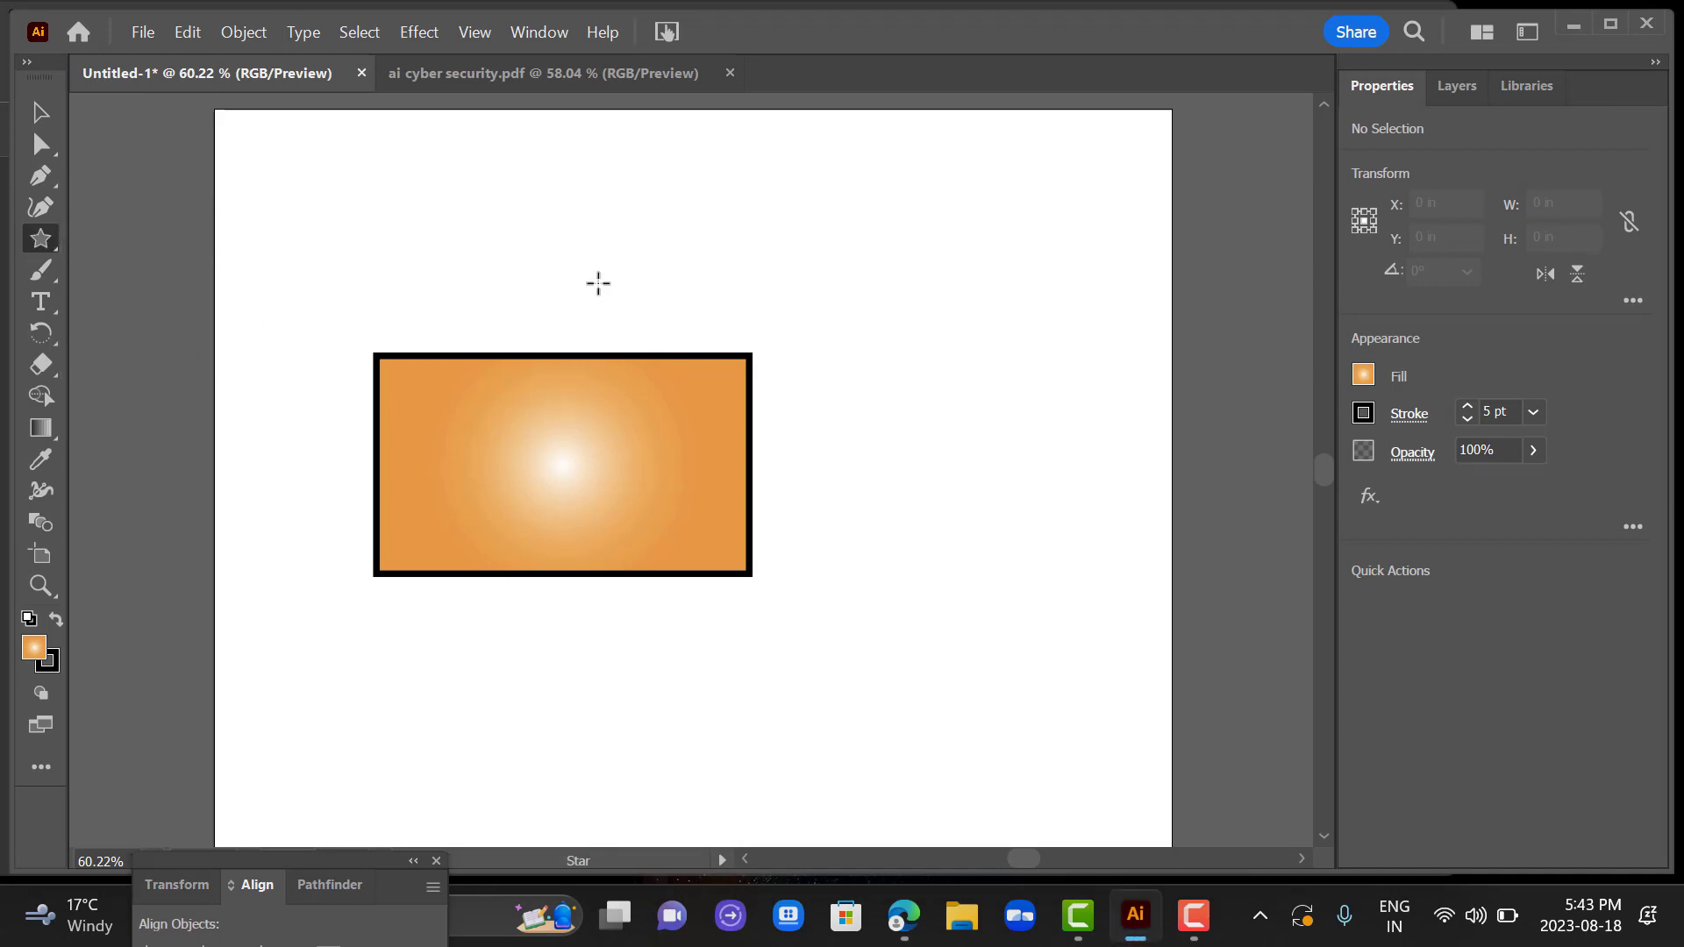
drag(600, 282, 699, 371)
click(39, 109)
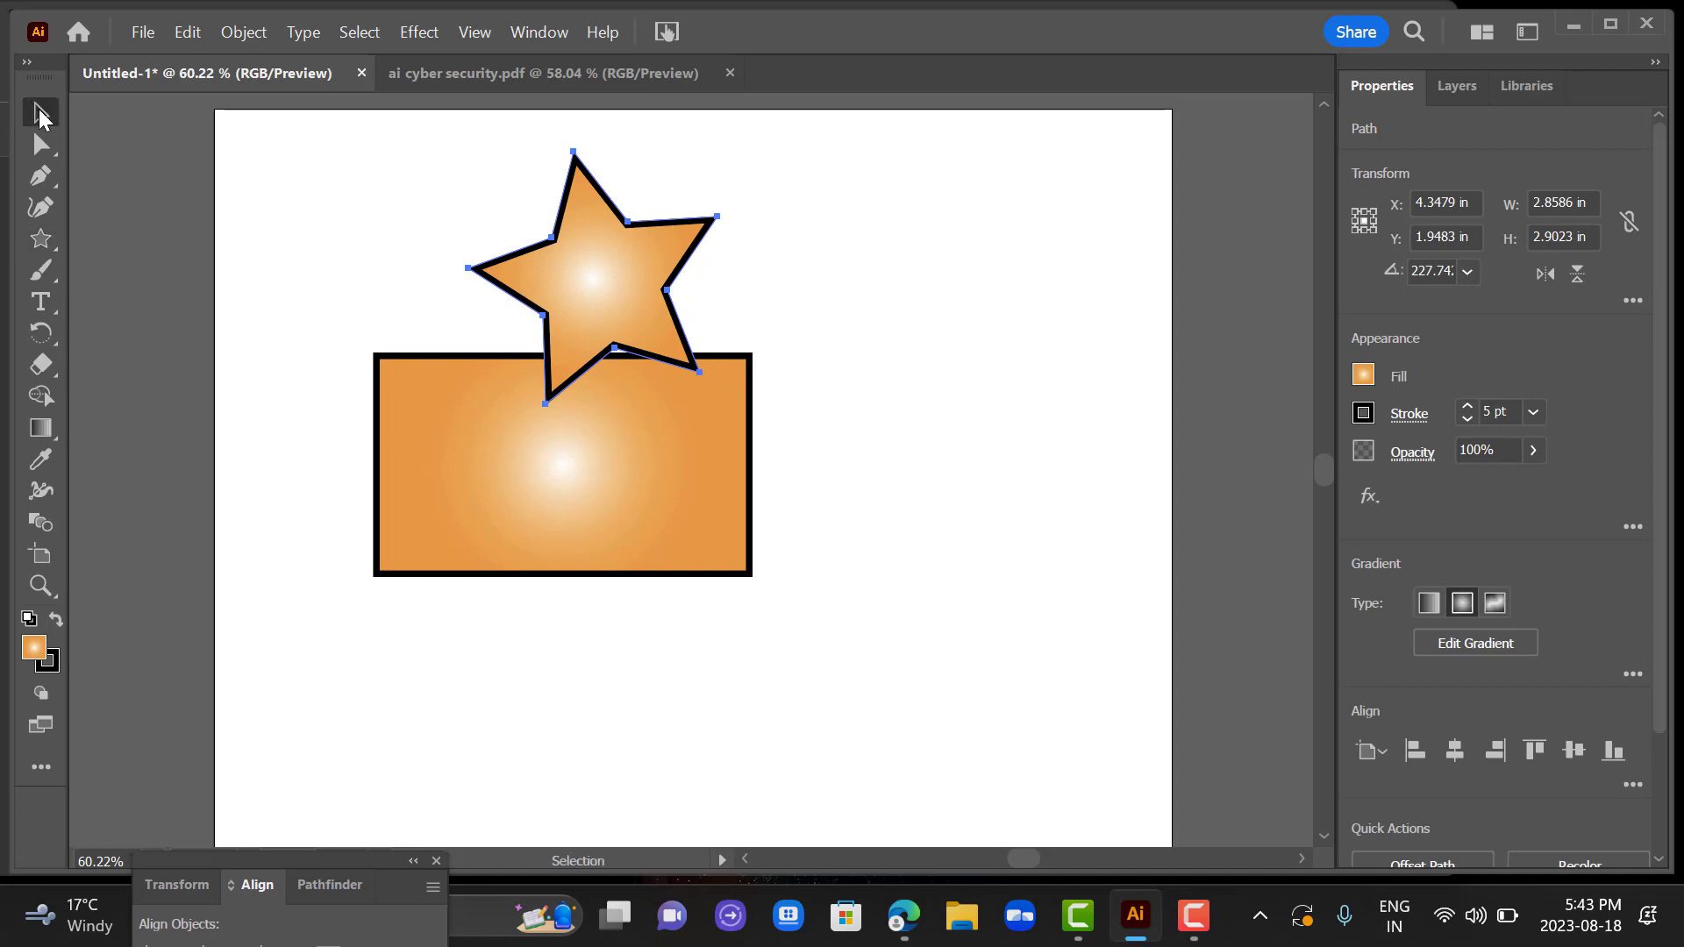
Draw a nearly round ellipse about 2.92 by 2.79 in just beyond the rectangle's right edge.
click(49, 243)
click(153, 272)
mouse_move(743, 285)
mouse_down()
mouse_move(896, 463)
mouse_move(996, 528)
mouse_up()
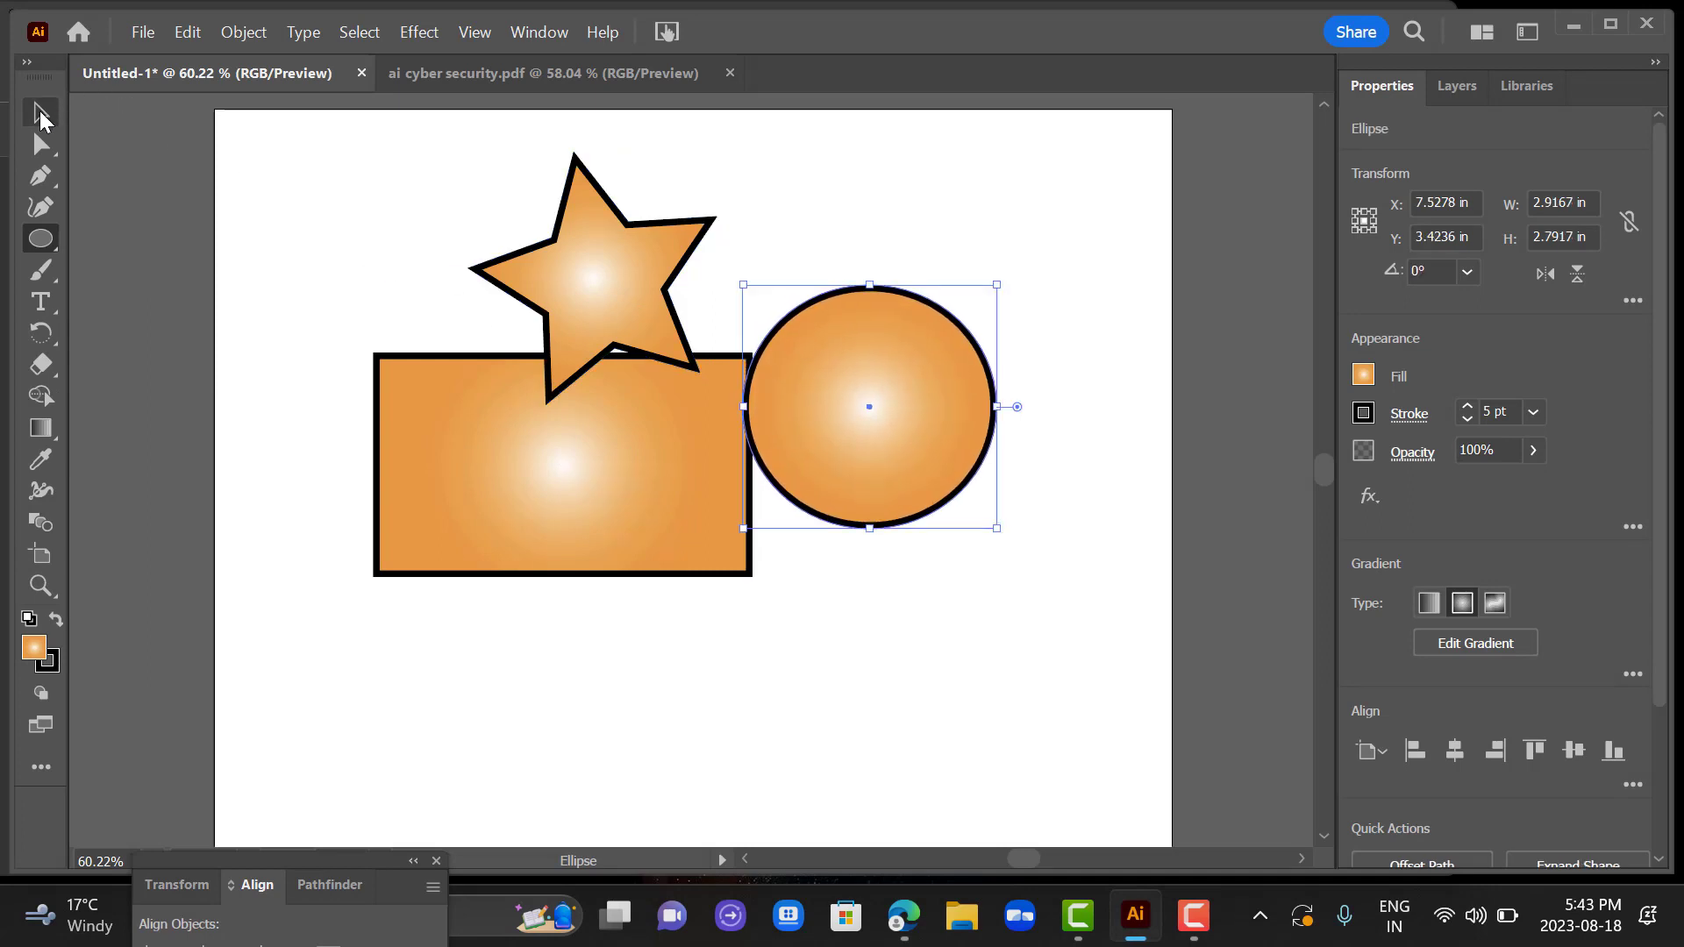
click(39, 111)
Draw a tilted hexagon about 2.74 by 2.89 in, overlapping the rectangle's lower-right corner.
right_click(45, 250)
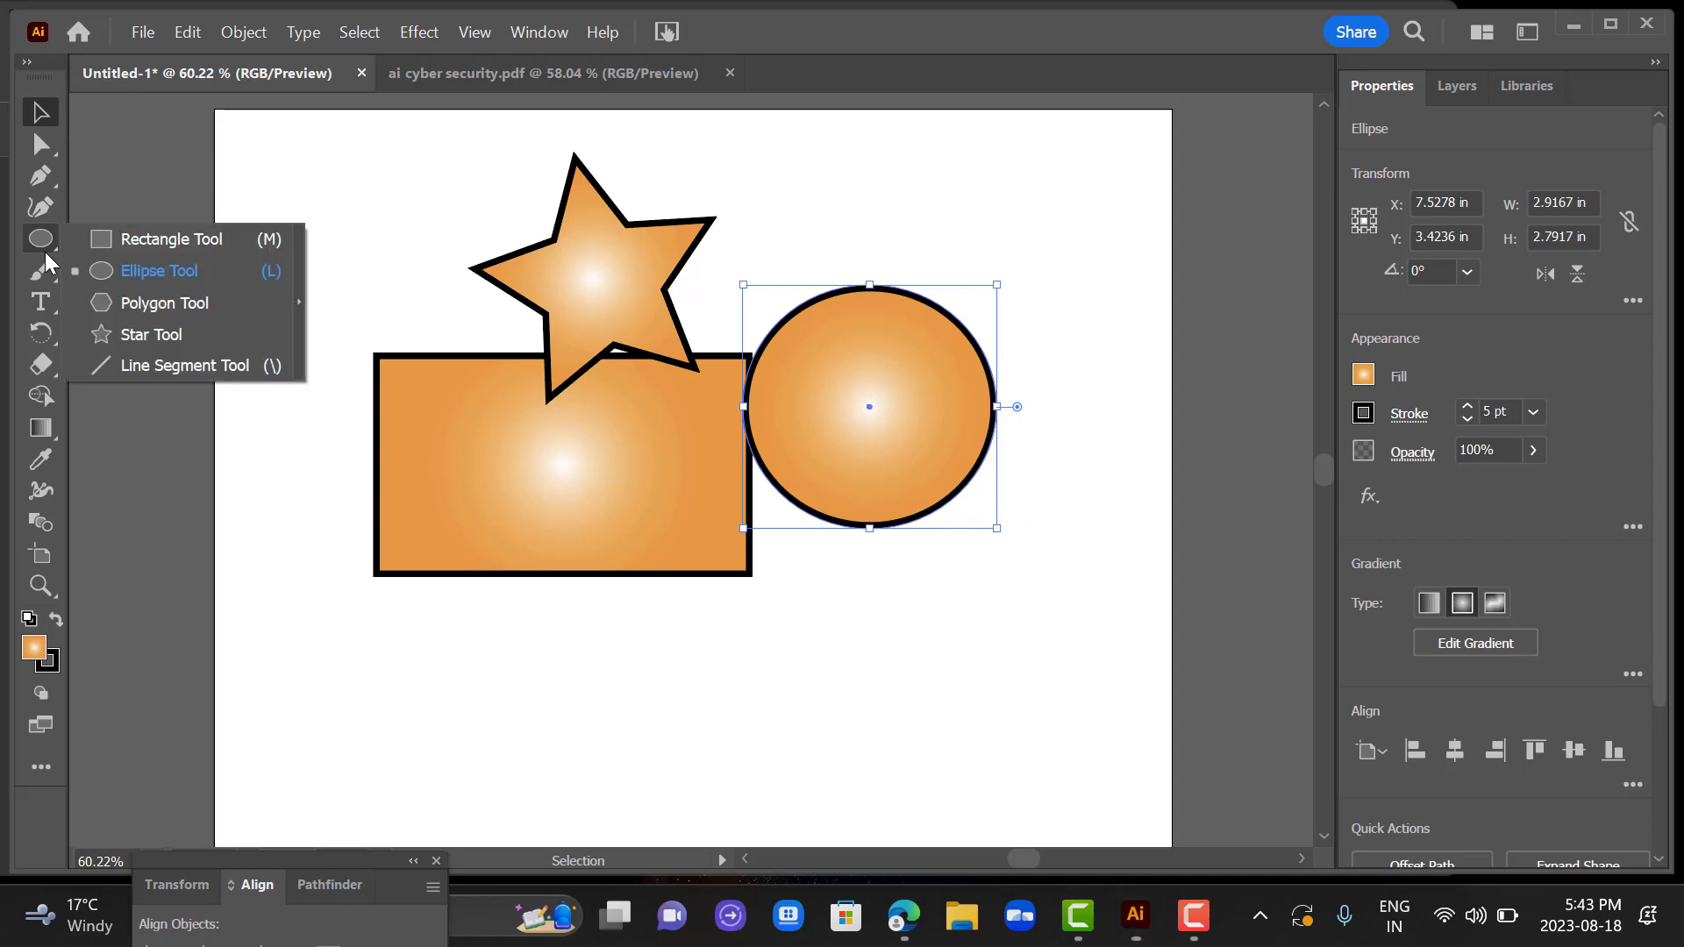
click(148, 304)
drag(649, 568, 767, 610)
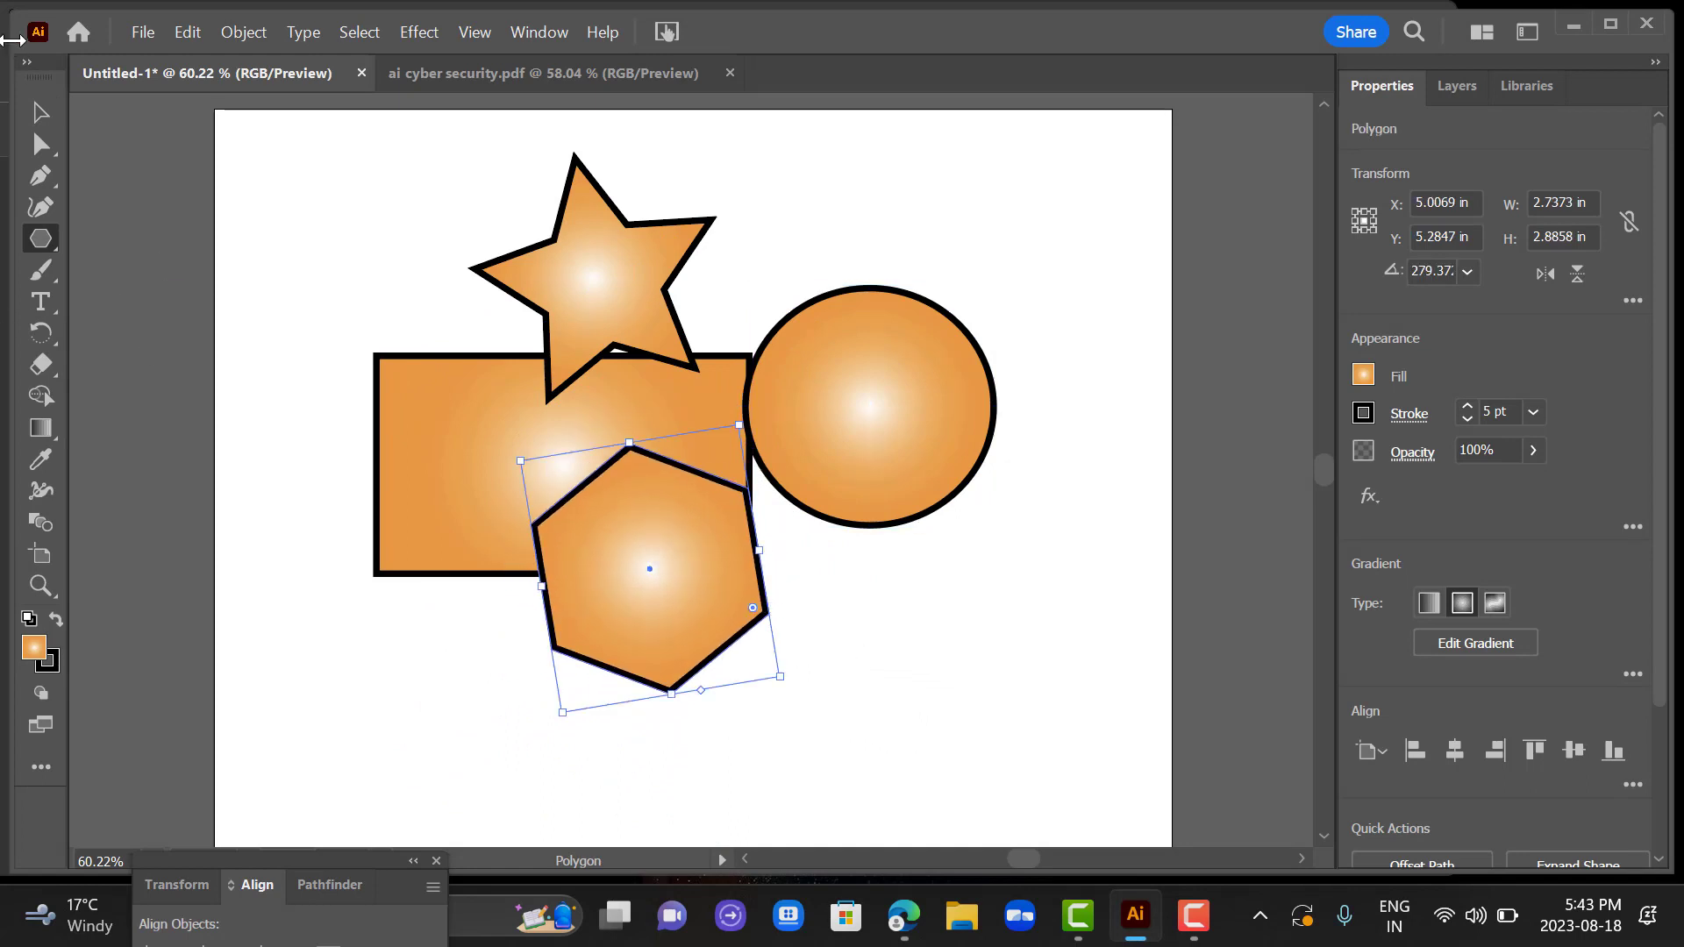
click(36, 106)
Draw a flat ellipse about 2.43 by 1.43 in, overlapping the lower-right edge of the round ellipse.
click(49, 244)
click(50, 247)
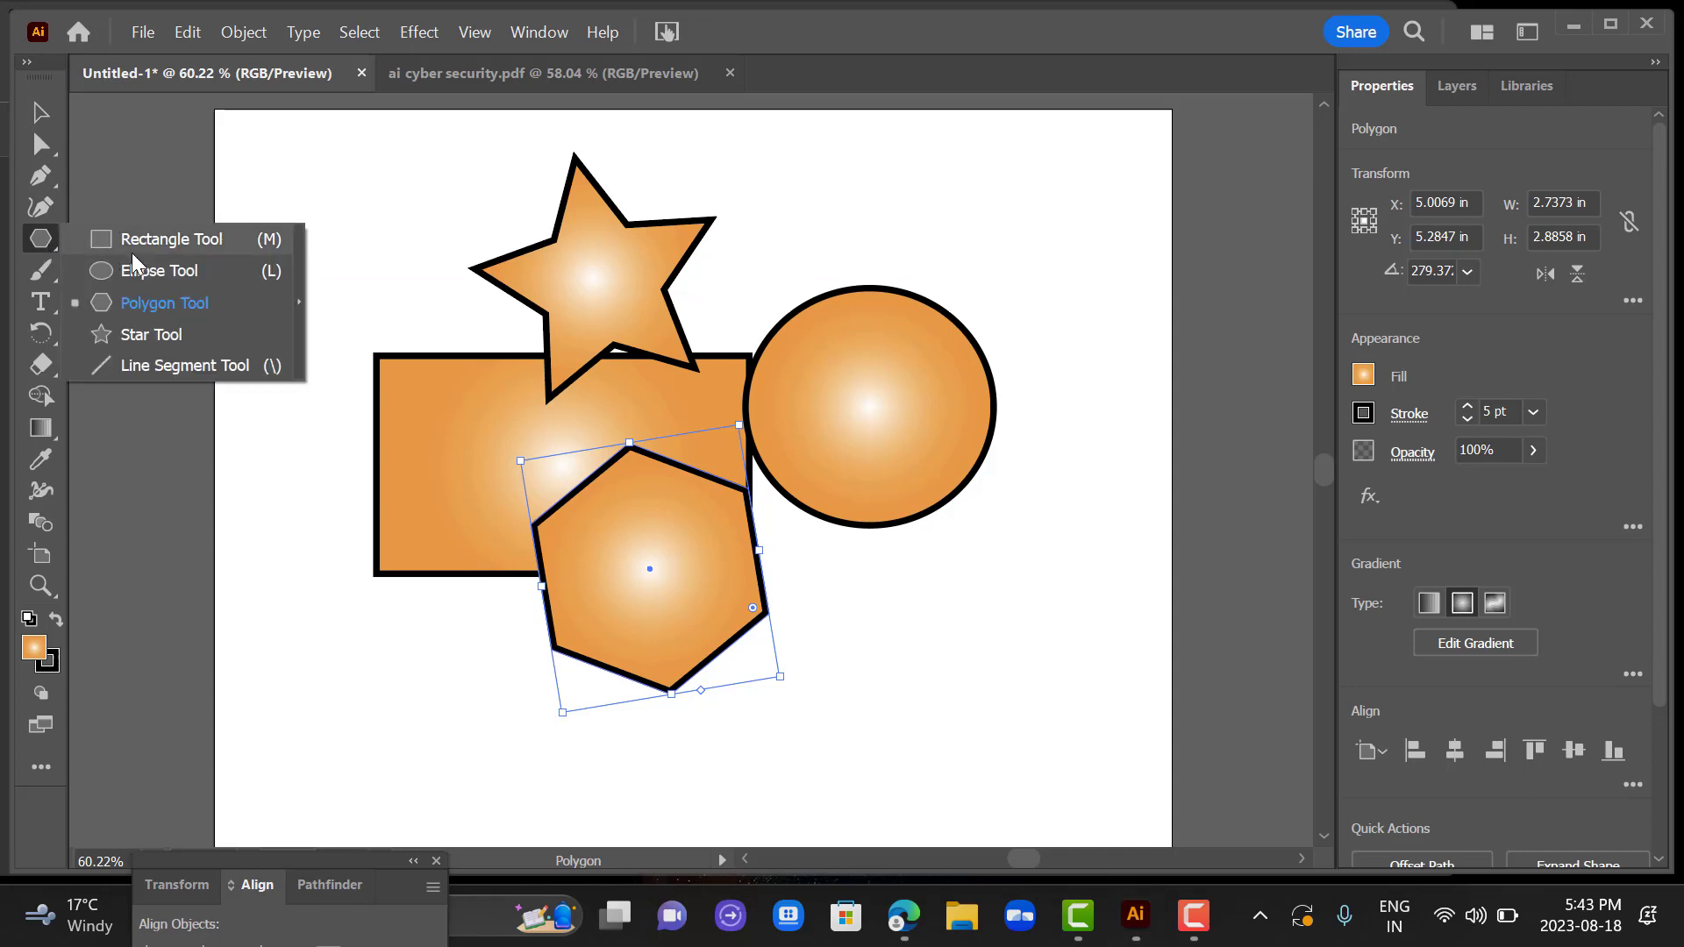
click(206, 270)
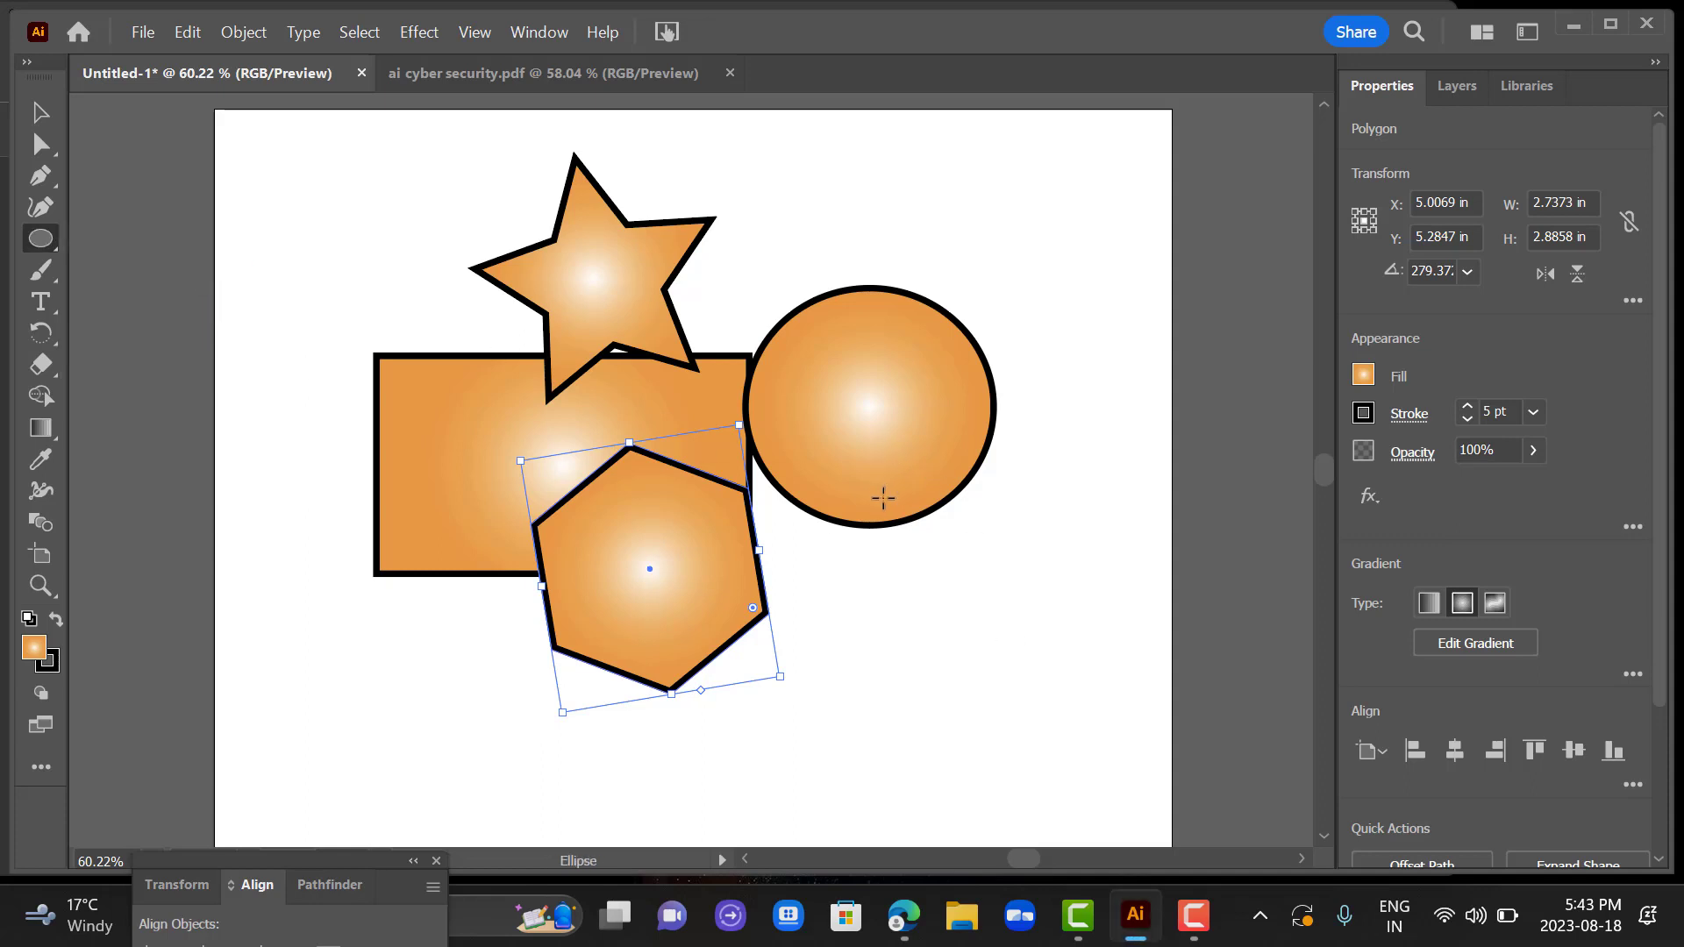
drag(883, 497, 1094, 622)
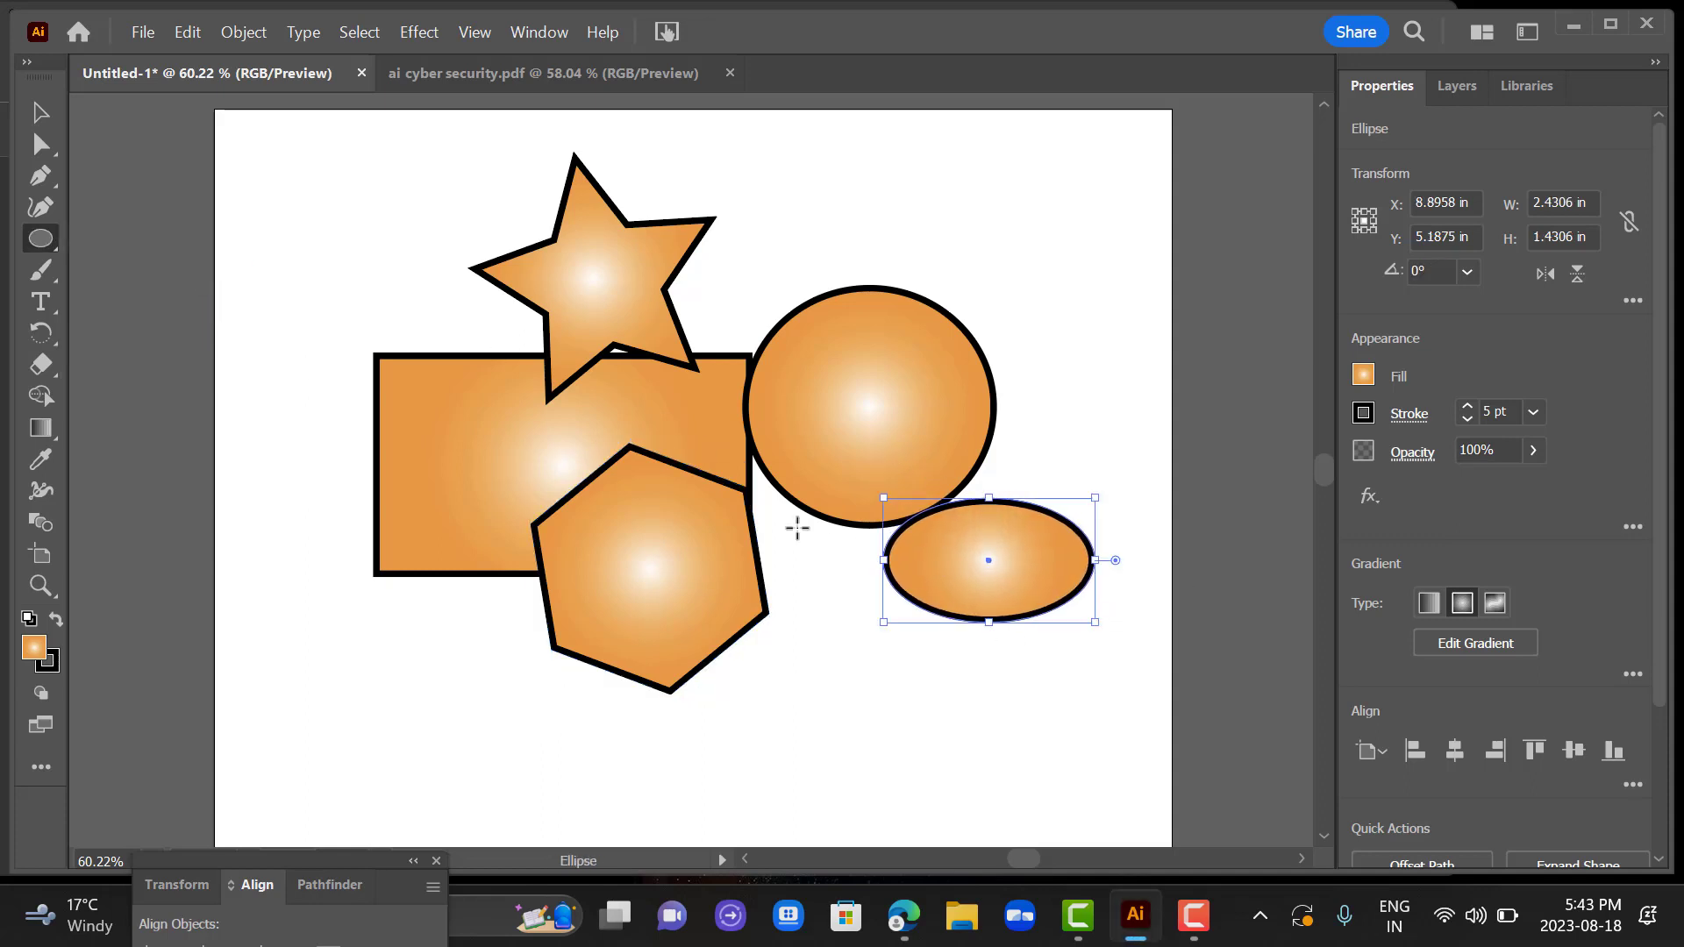
click(38, 114)
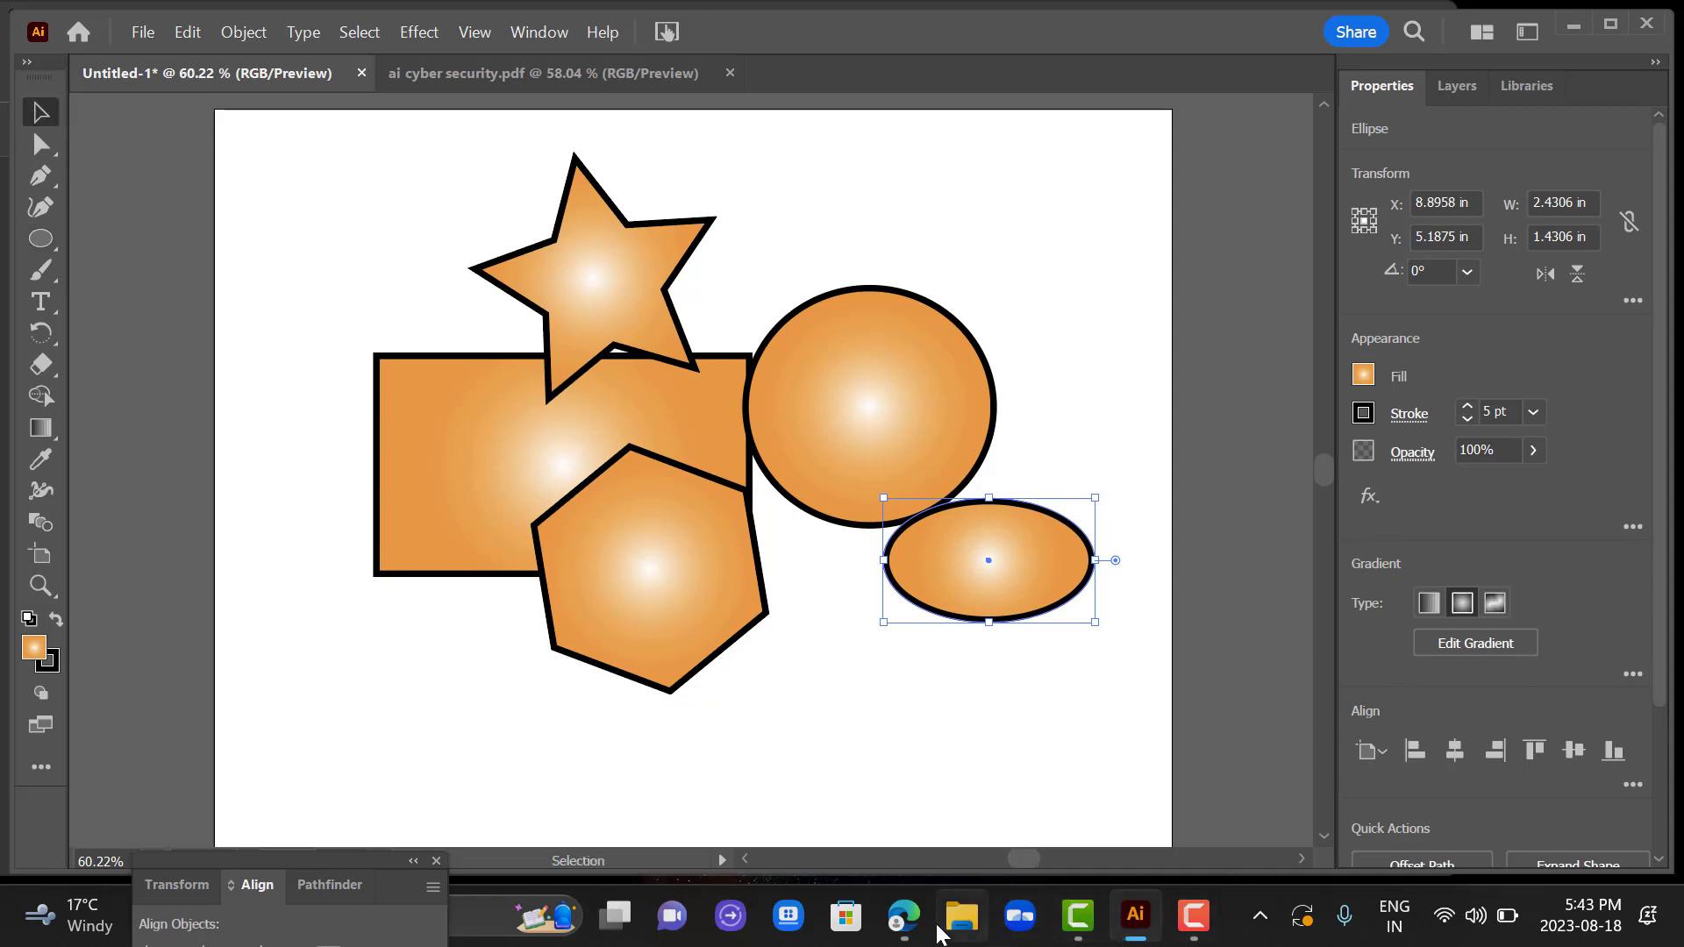
Check the "Re-sizing an Object" slide in the browser PDF and stretch the flat ellipse in Illustrator to about 3.5 in wide.
mouse_move(931, 929)
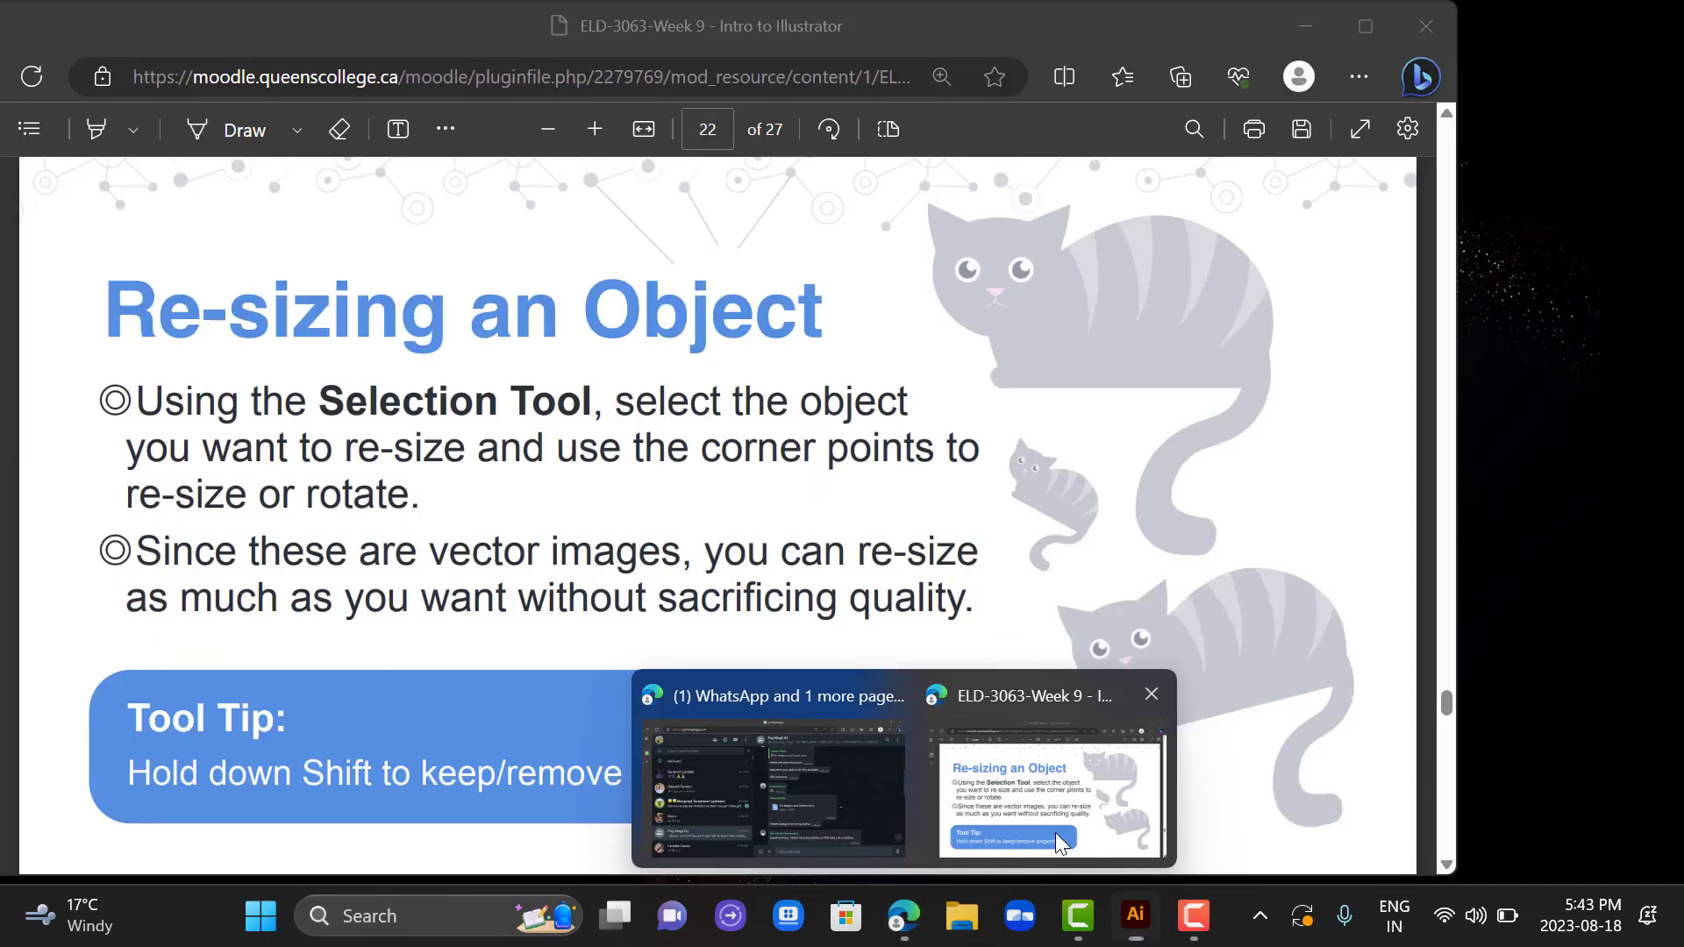
click(1054, 833)
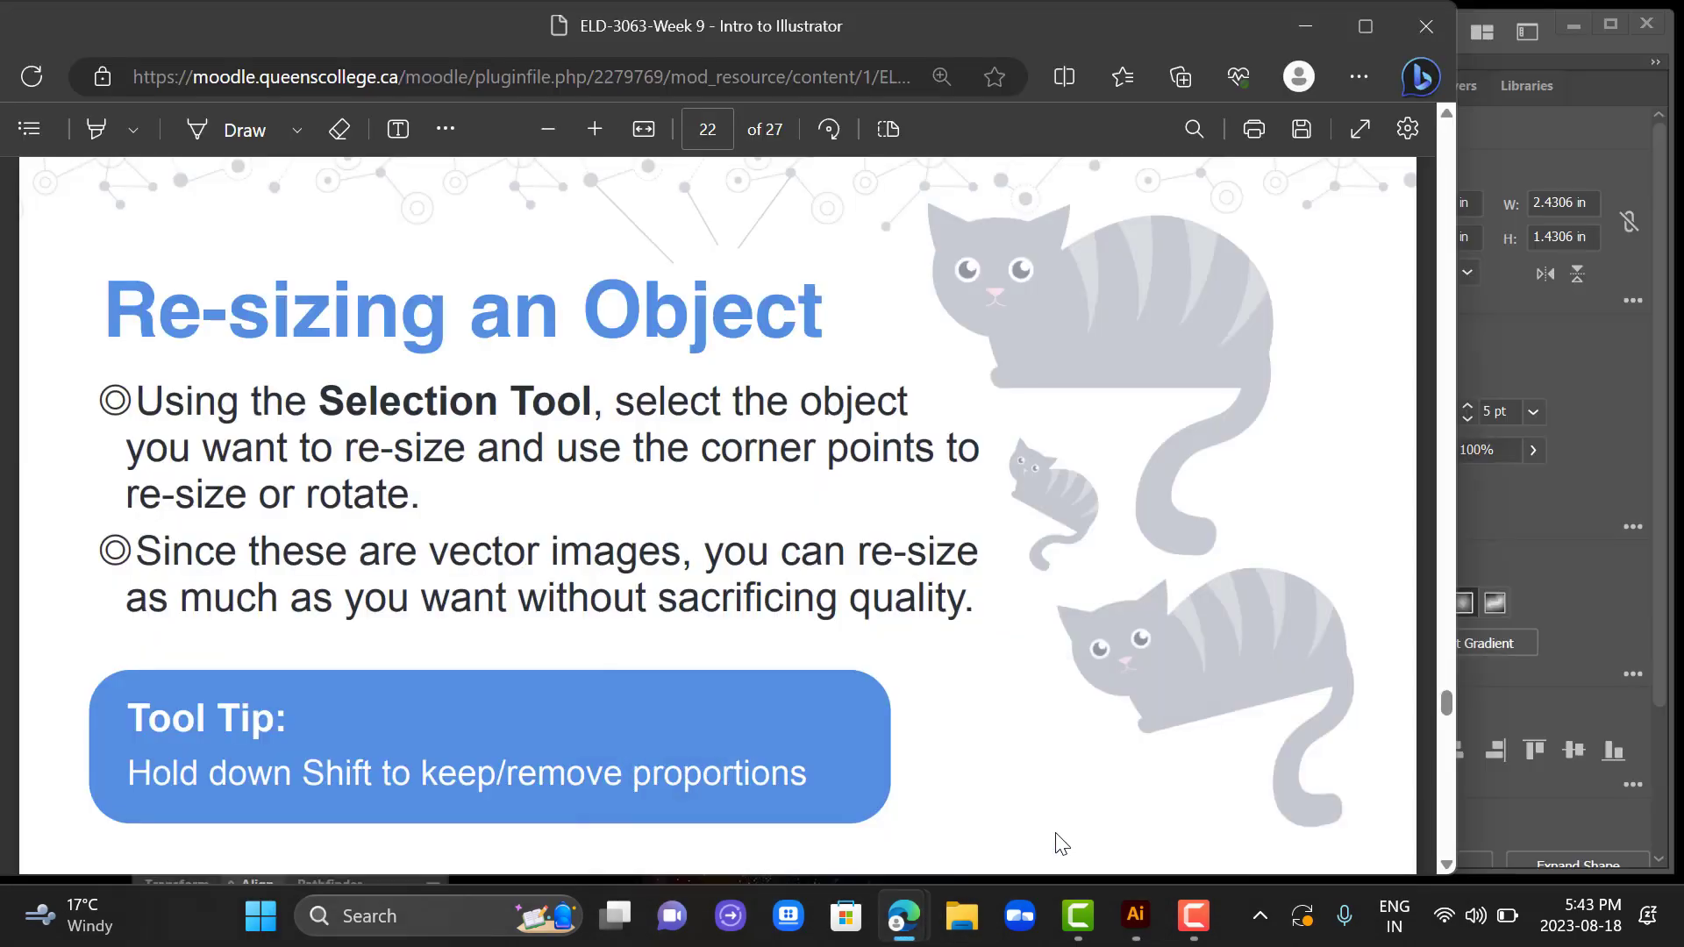
click(1136, 915)
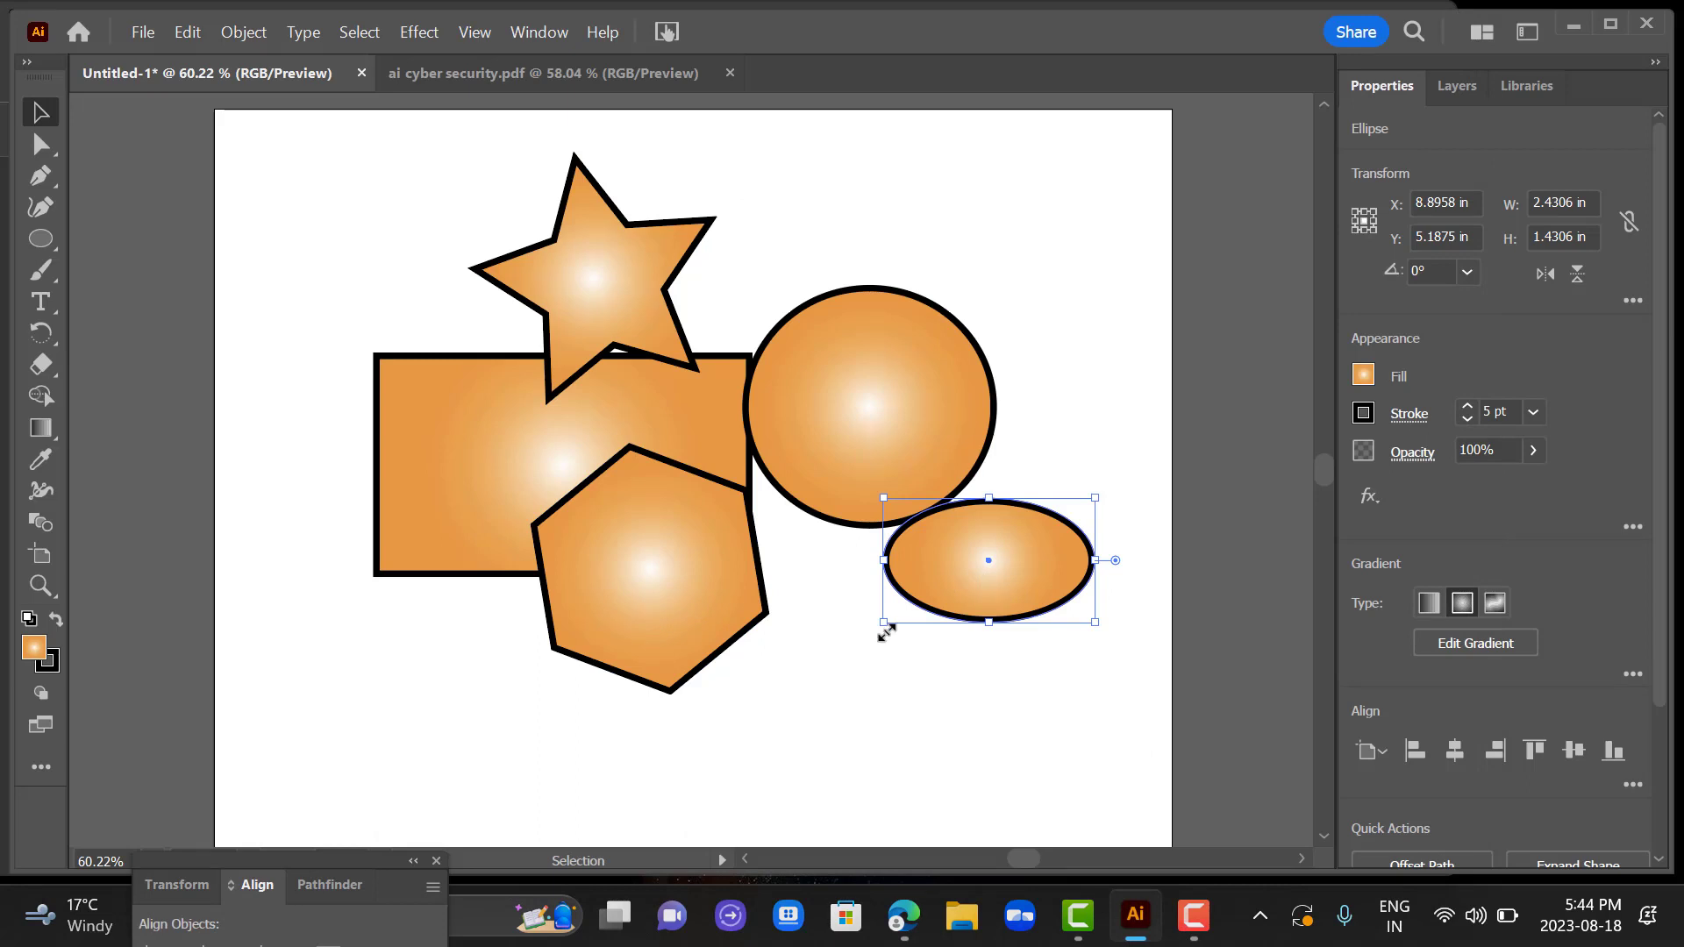
drag(883, 623, 789, 623)
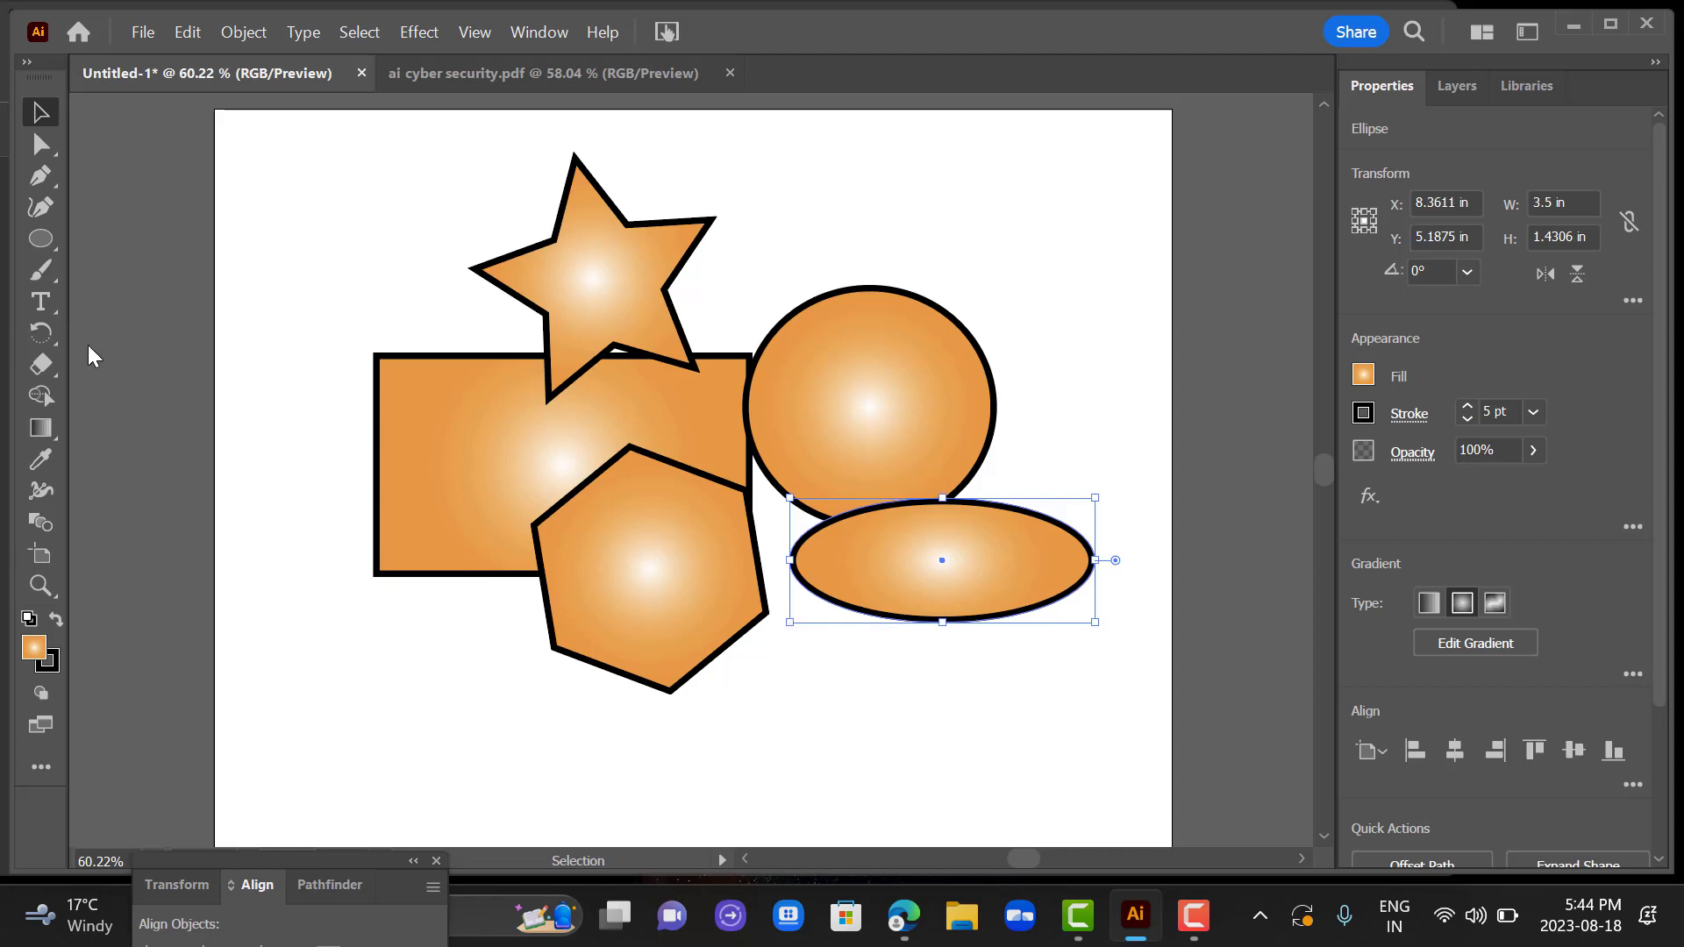
click(143, 367)
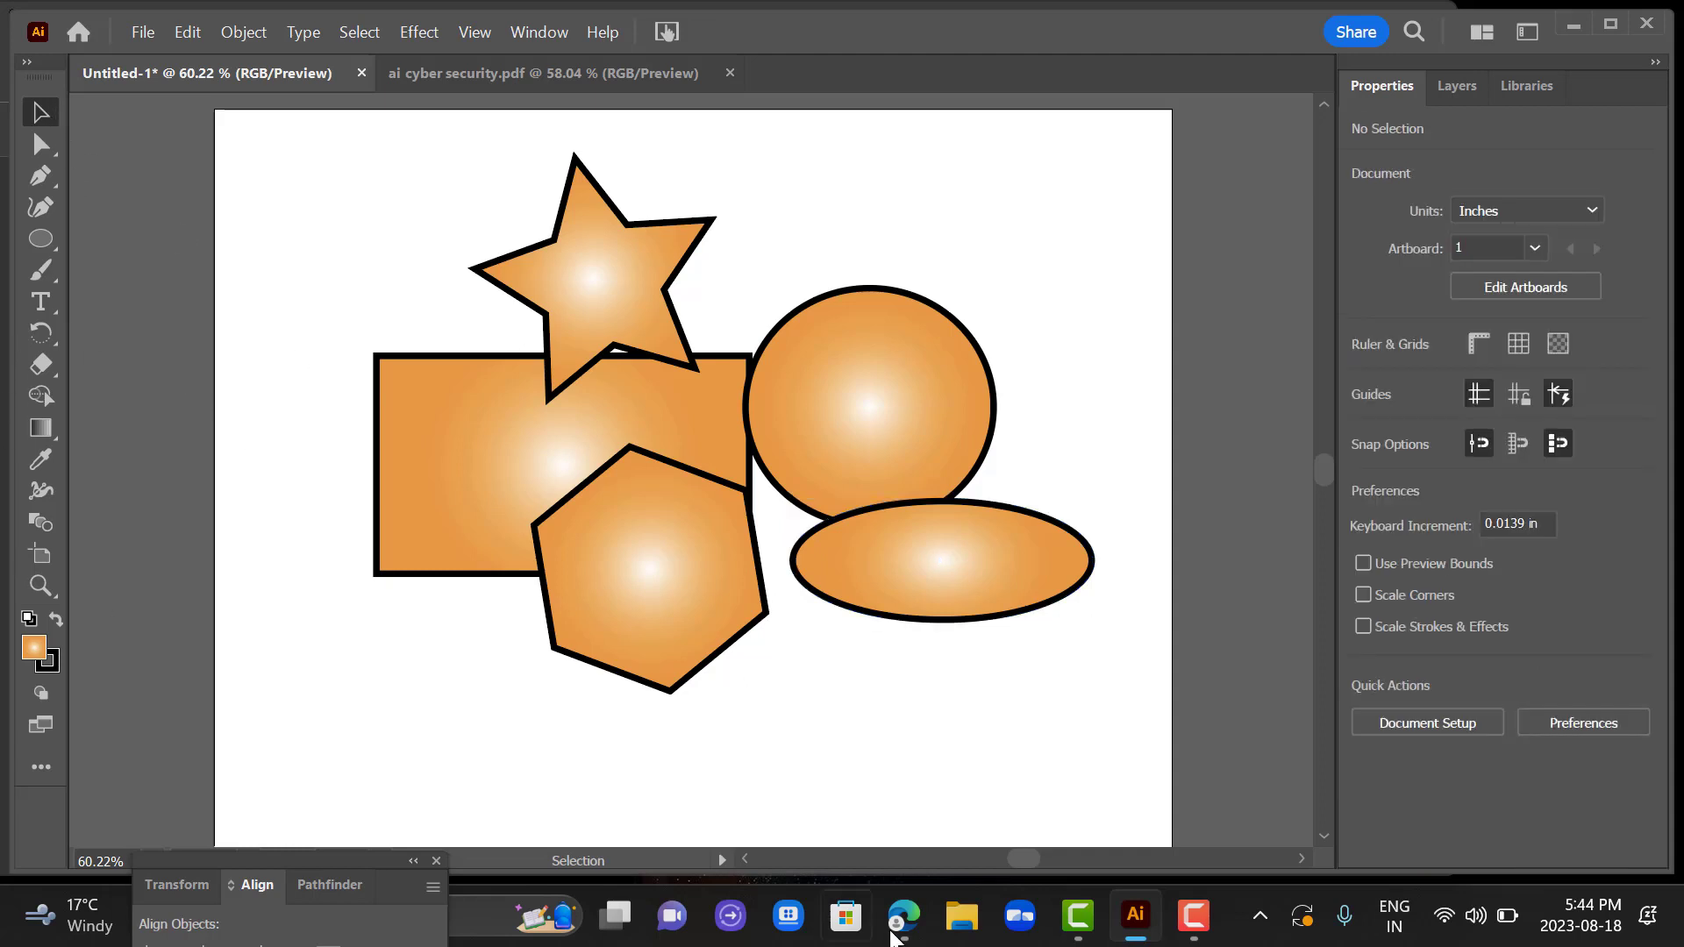
Switch to the Week 9 Intro to Illustrator PDF in the browser and read the "Undo an Edit" slide.
mouse_move(903, 931)
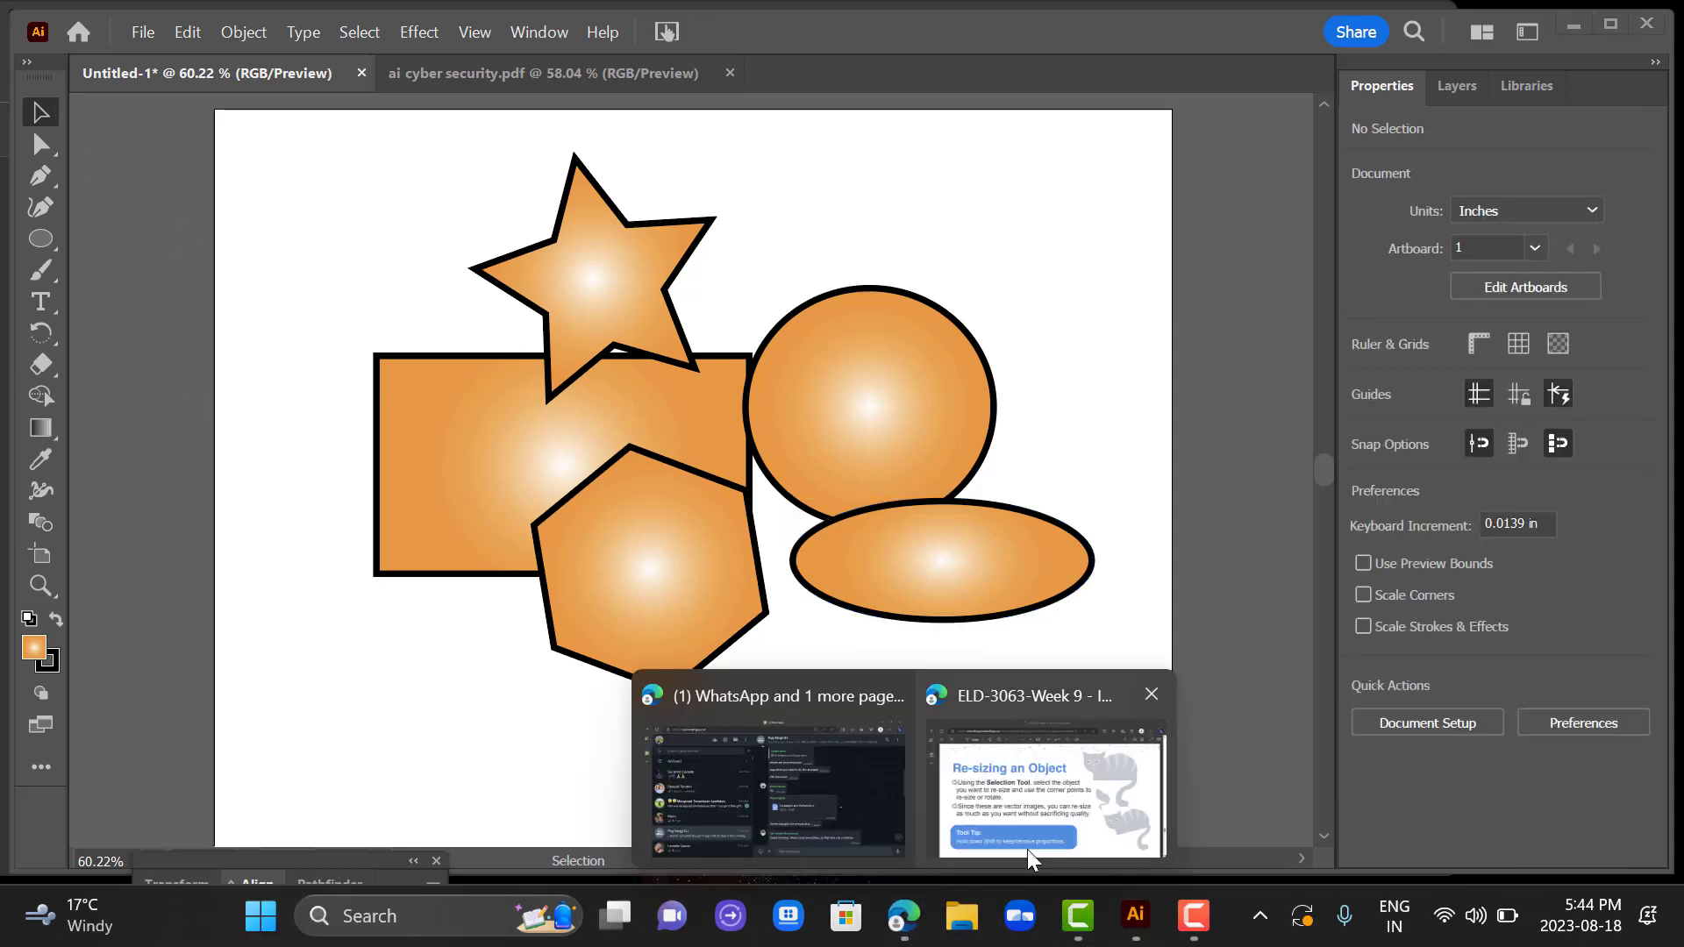
click(1028, 849)
scroll(1033, 859, down, 4)
scroll(1033, 859, down, 8)
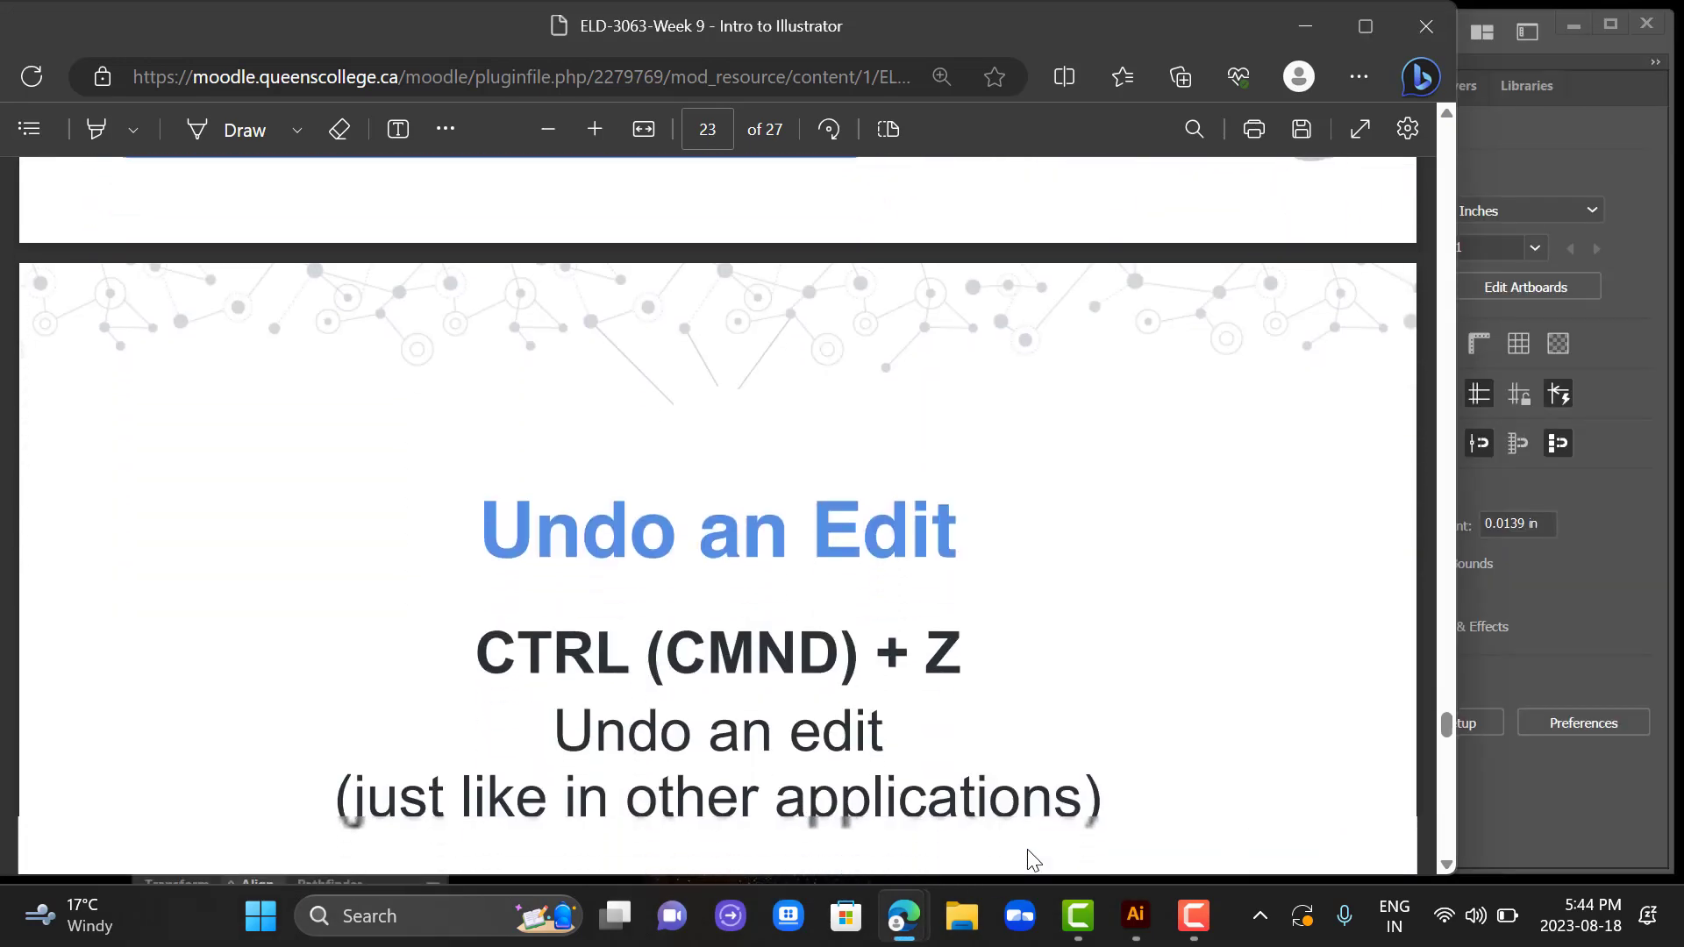
scroll(1033, 859, up, 2)
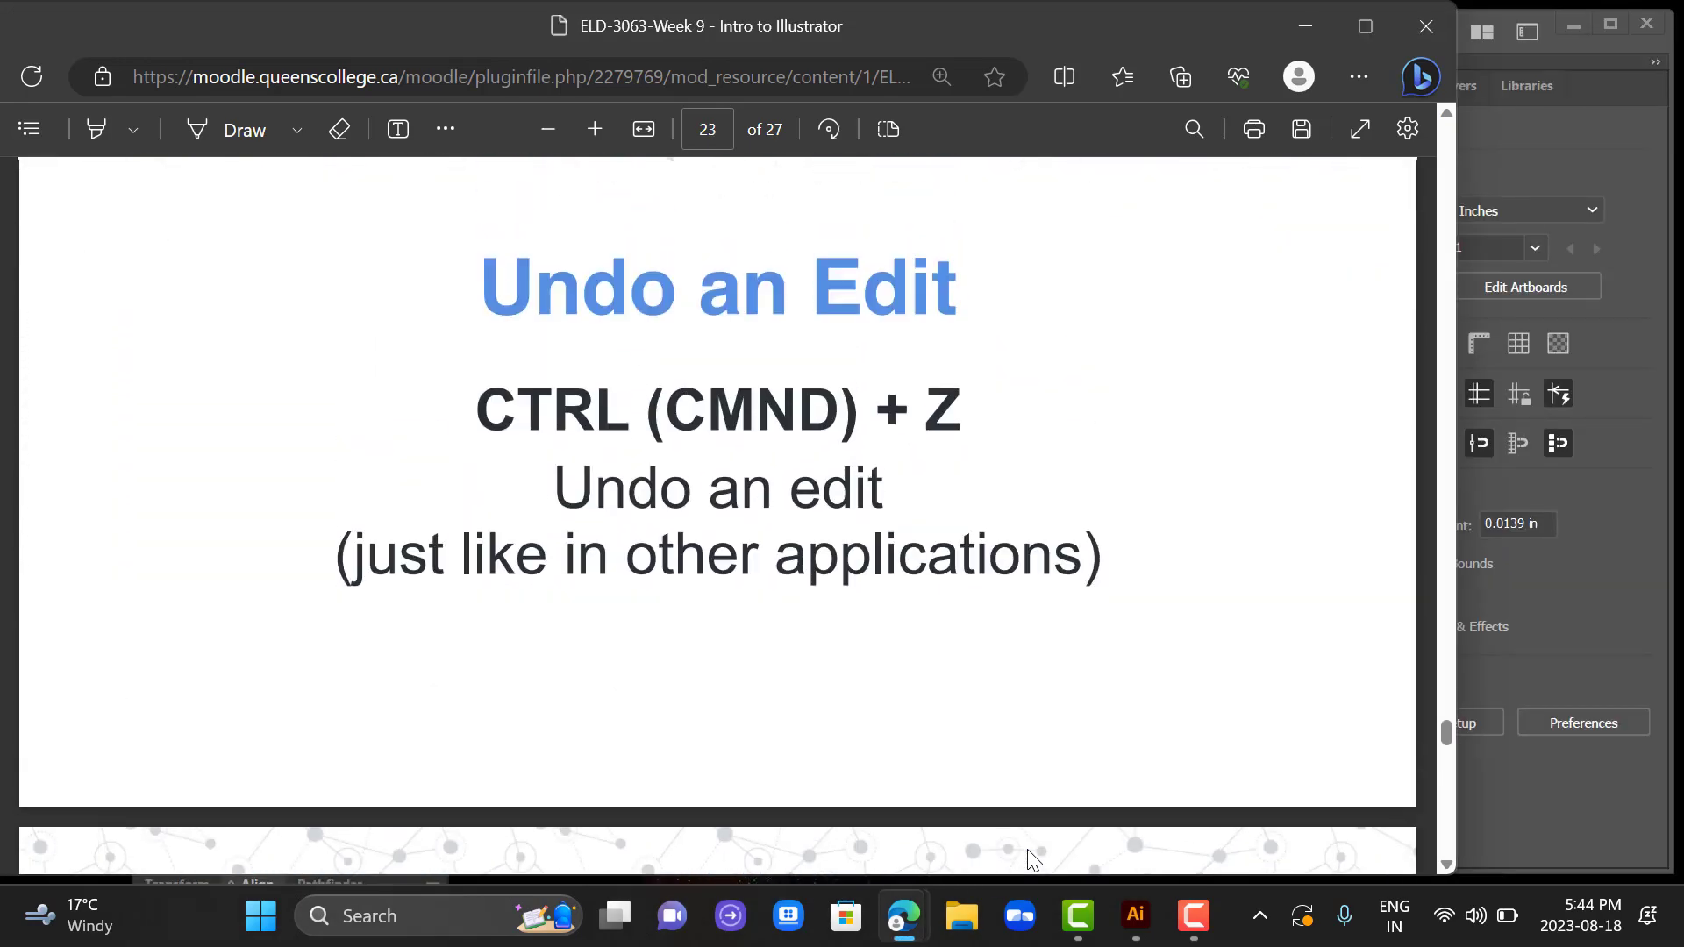
Return to Illustrator and undo the last four edits: the ellipse stretch, the flat ellipse, the hexagon and the round ellipse.
click(1138, 919)
click(907, 567)
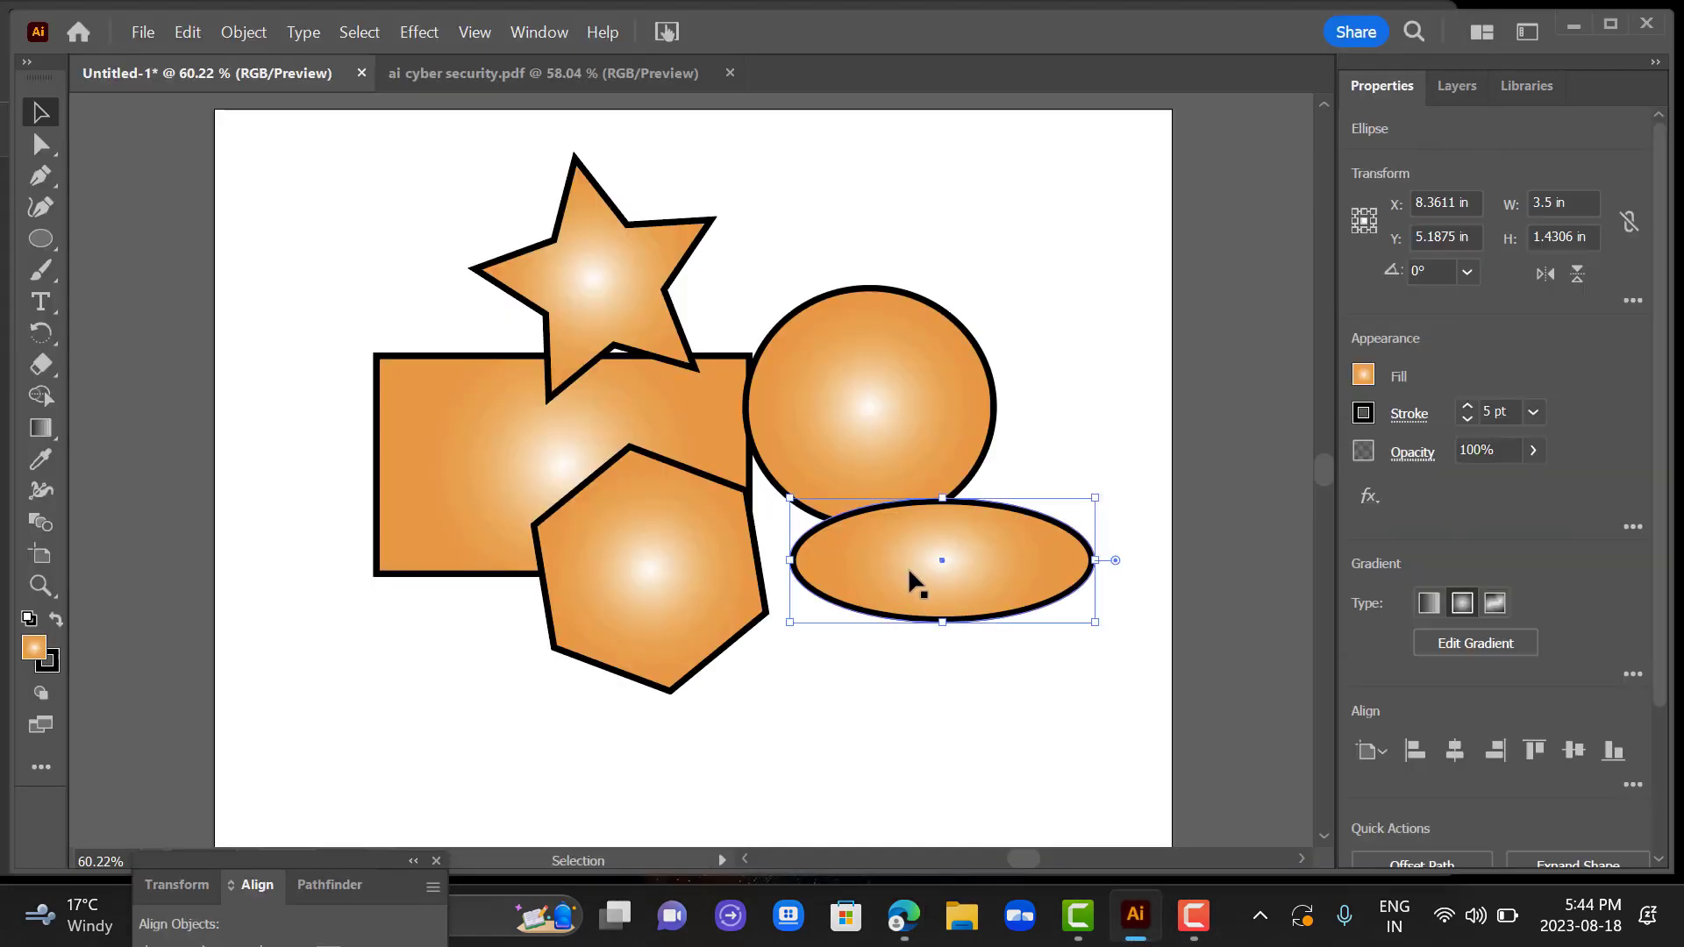
key(ctrl+z)
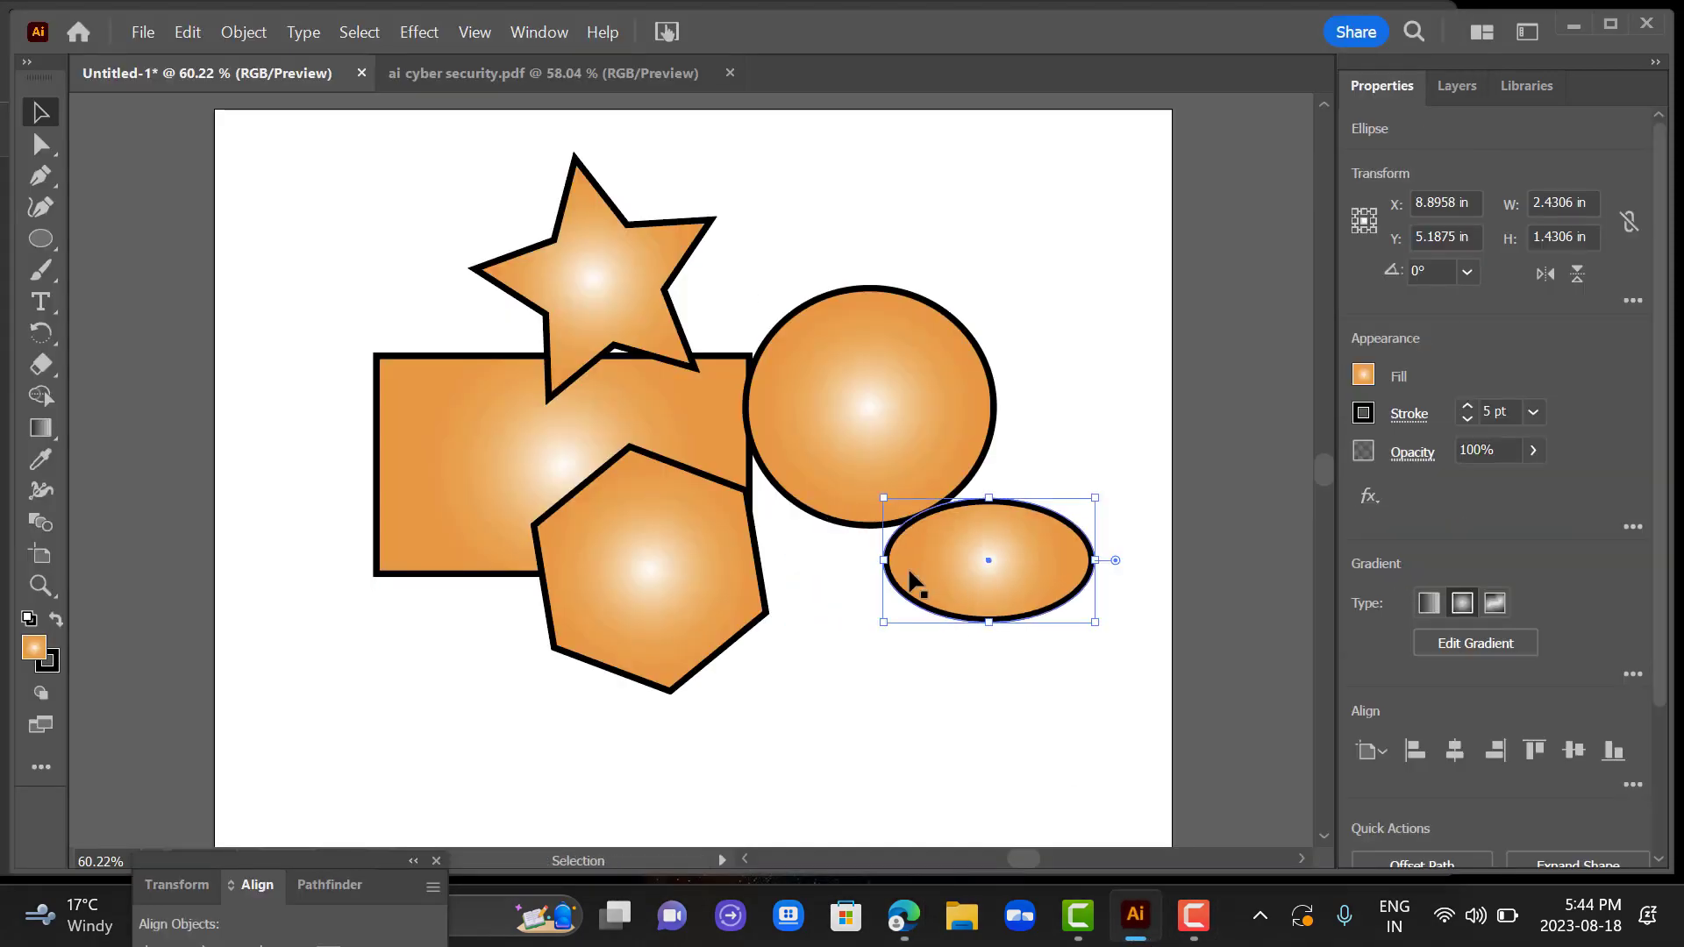
key(ctrl+z)
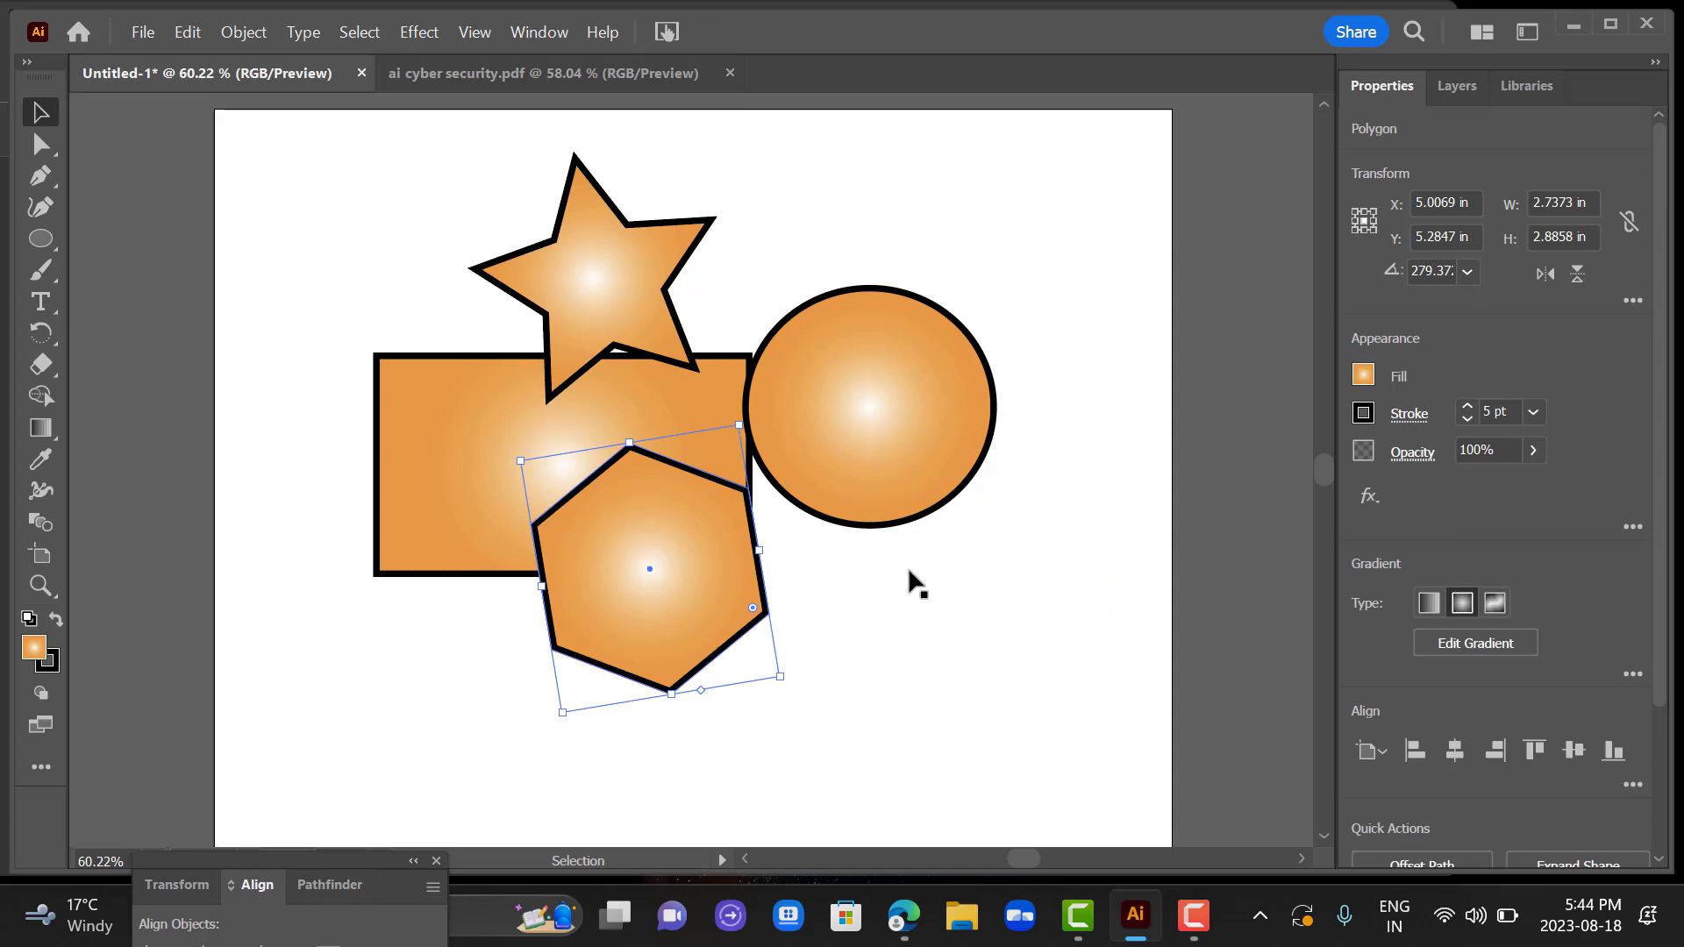
key(ctrl+z)
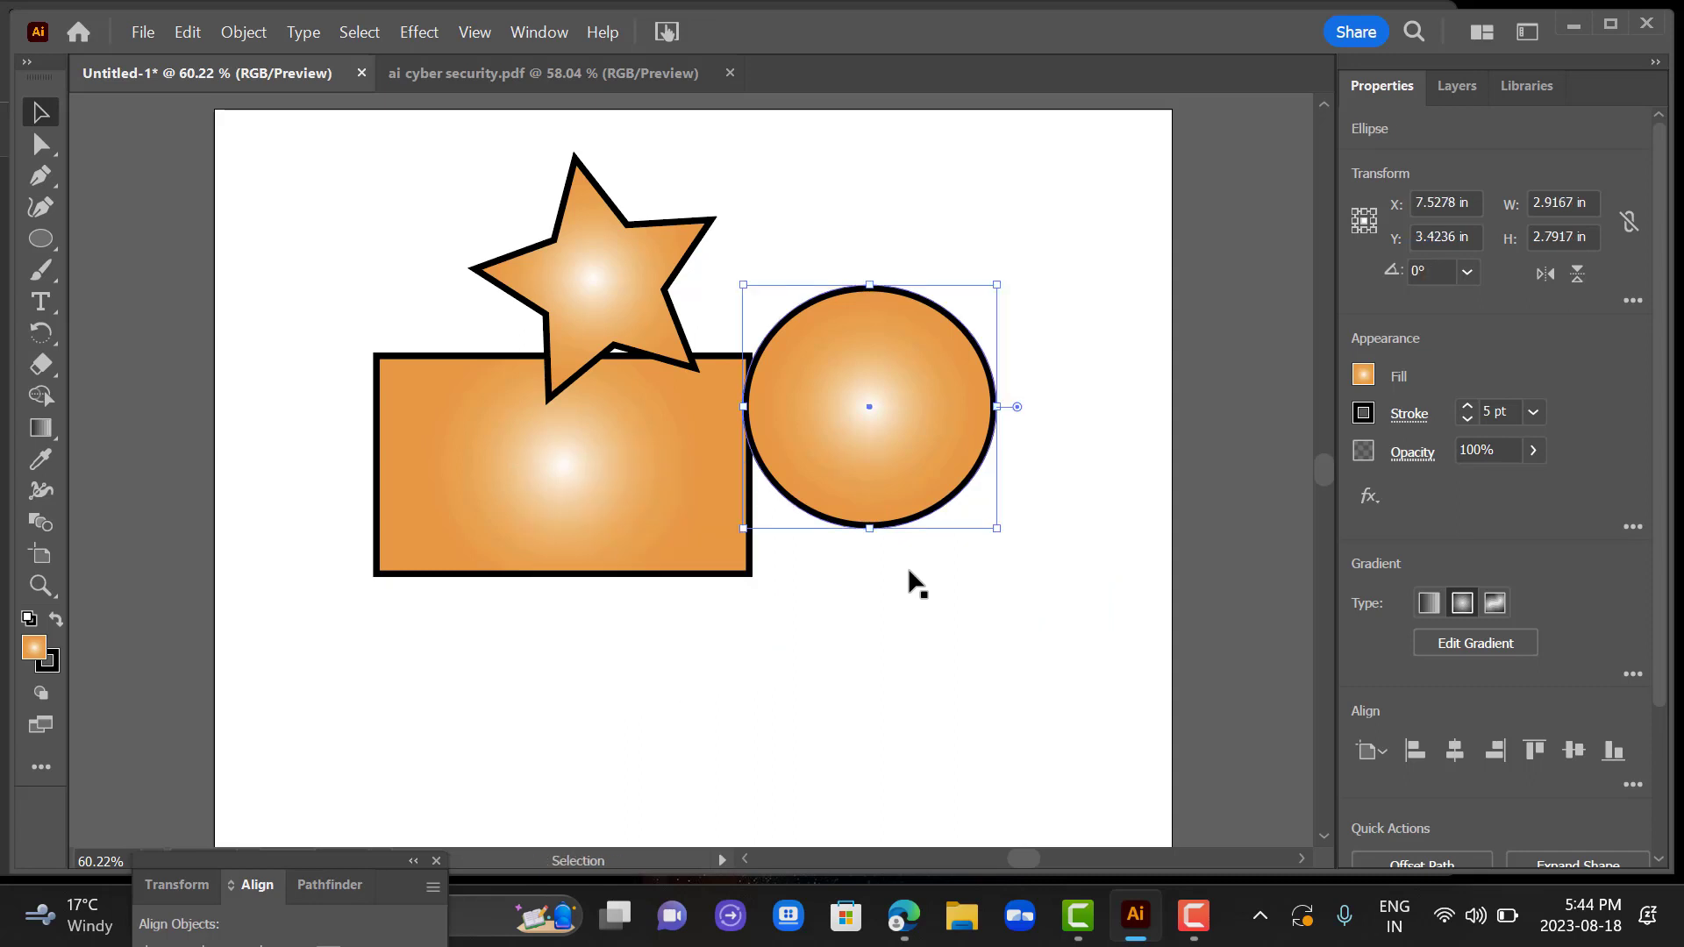
key(ctrl+z)
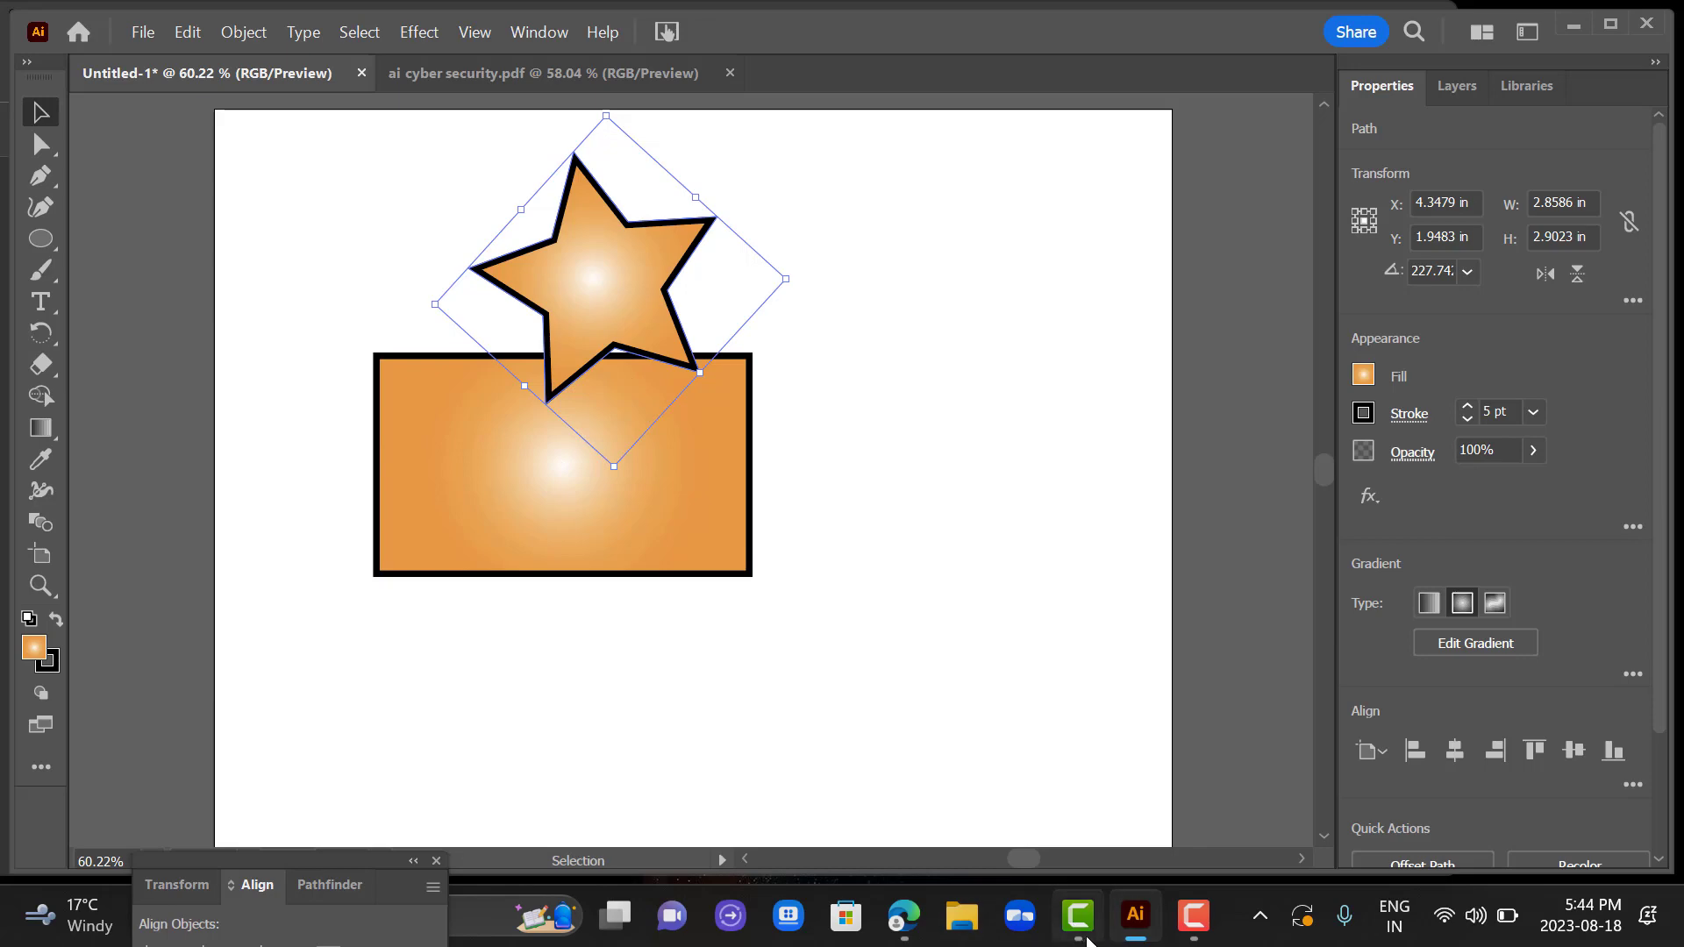
Switch to the browser PDF and read the "Exporting Images" slide.
mouse_move(912, 931)
click(1025, 791)
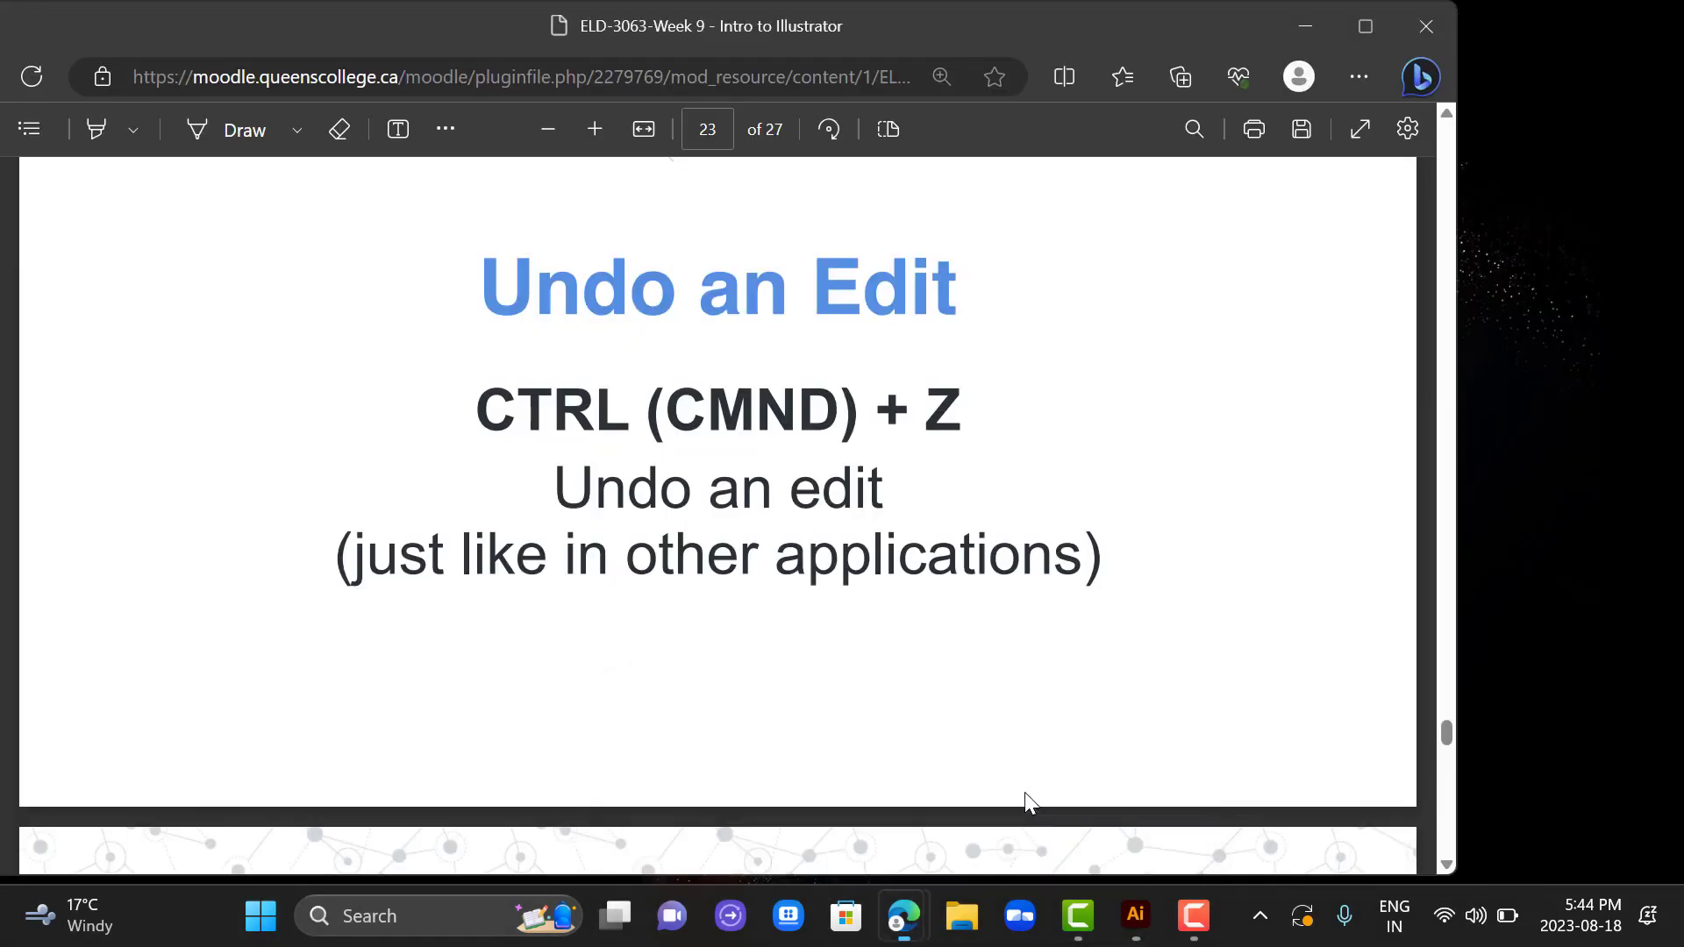
scroll(664, 864, down, 5)
scroll(664, 864, down, 5)
scroll(662, 872, up, 2)
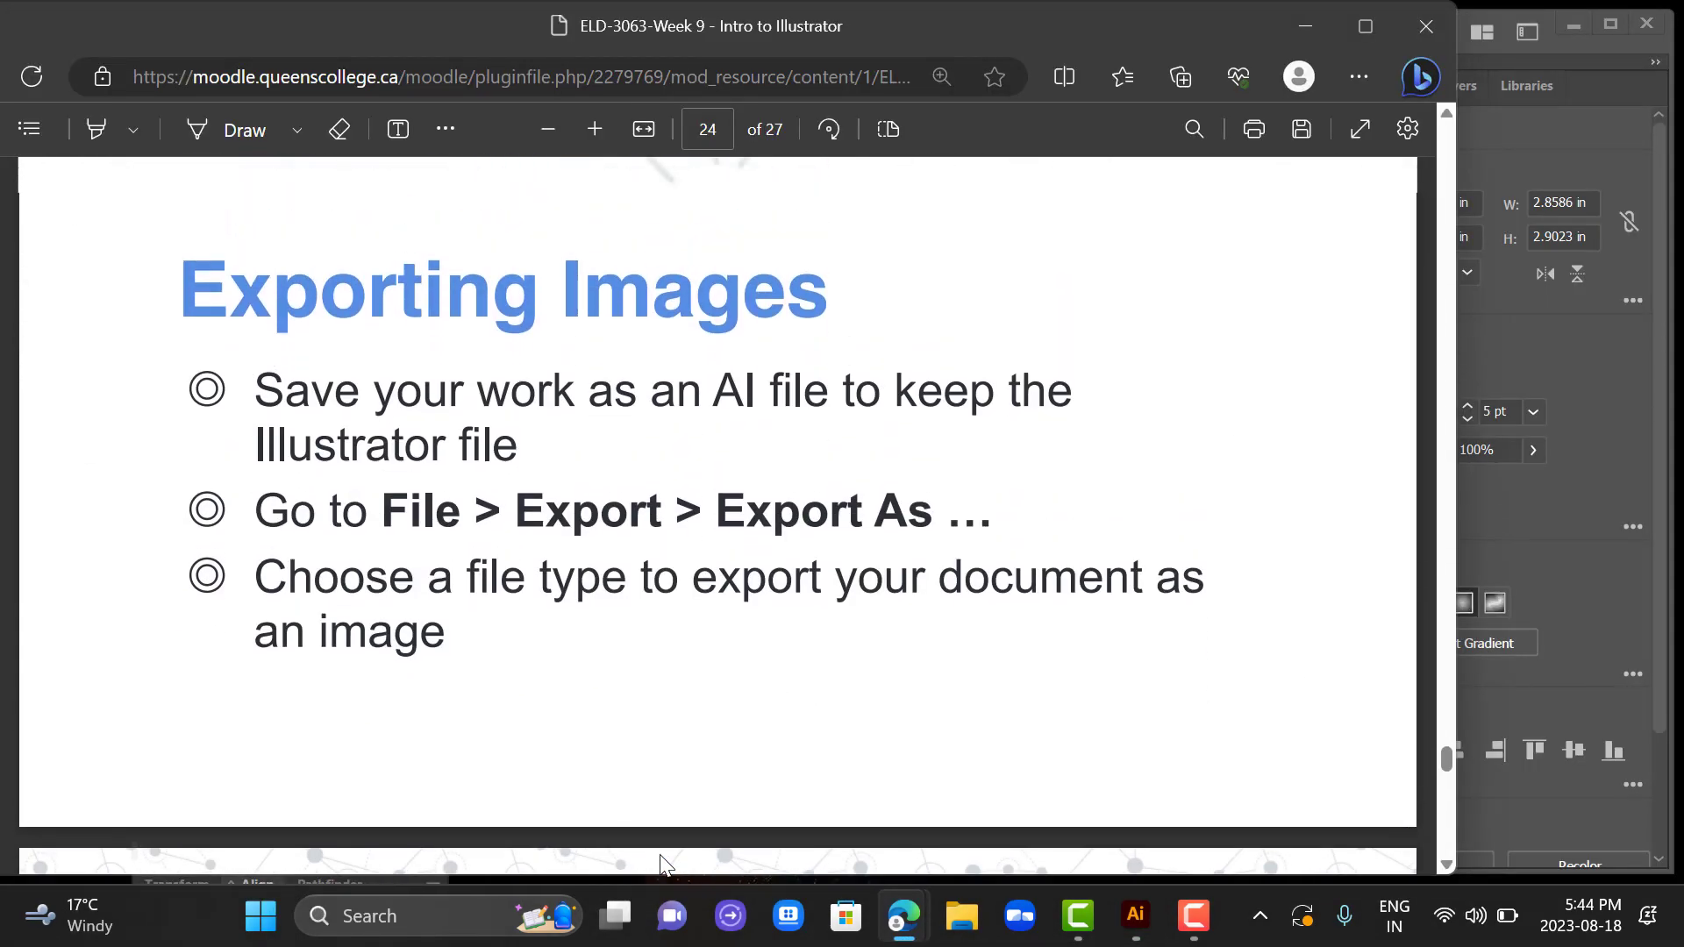
Switch to Illustrator and open the Export As dialog for the star and rectangle artwork.
mouse_move(1115, 923)
click(1060, 834)
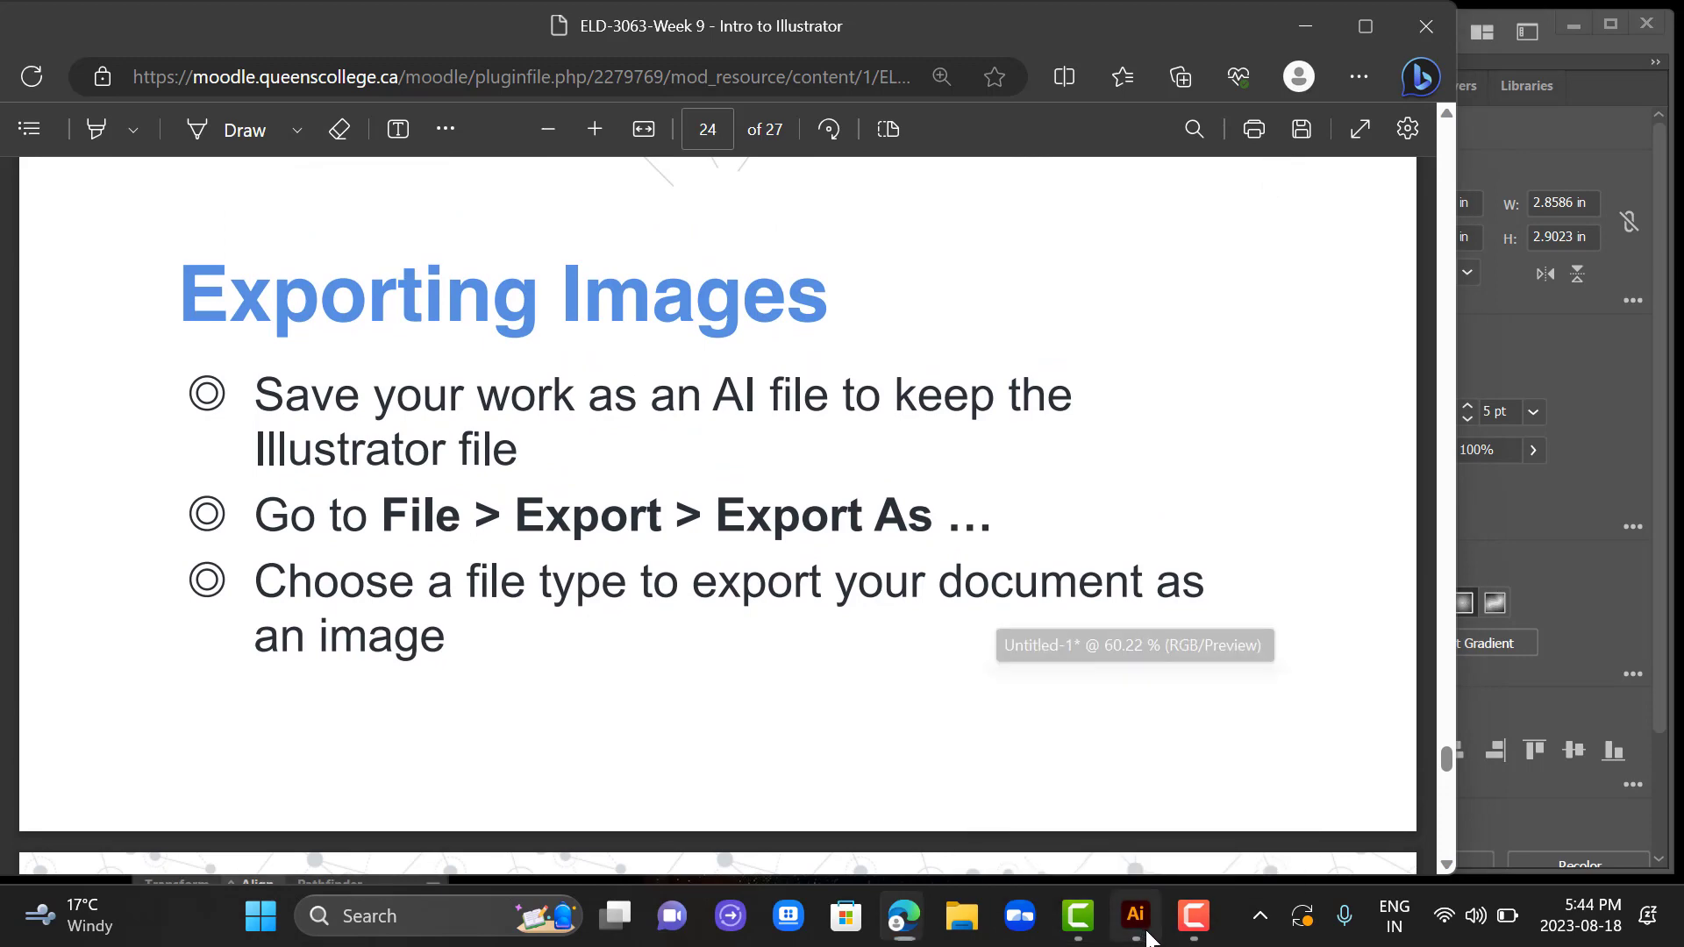
click(143, 33)
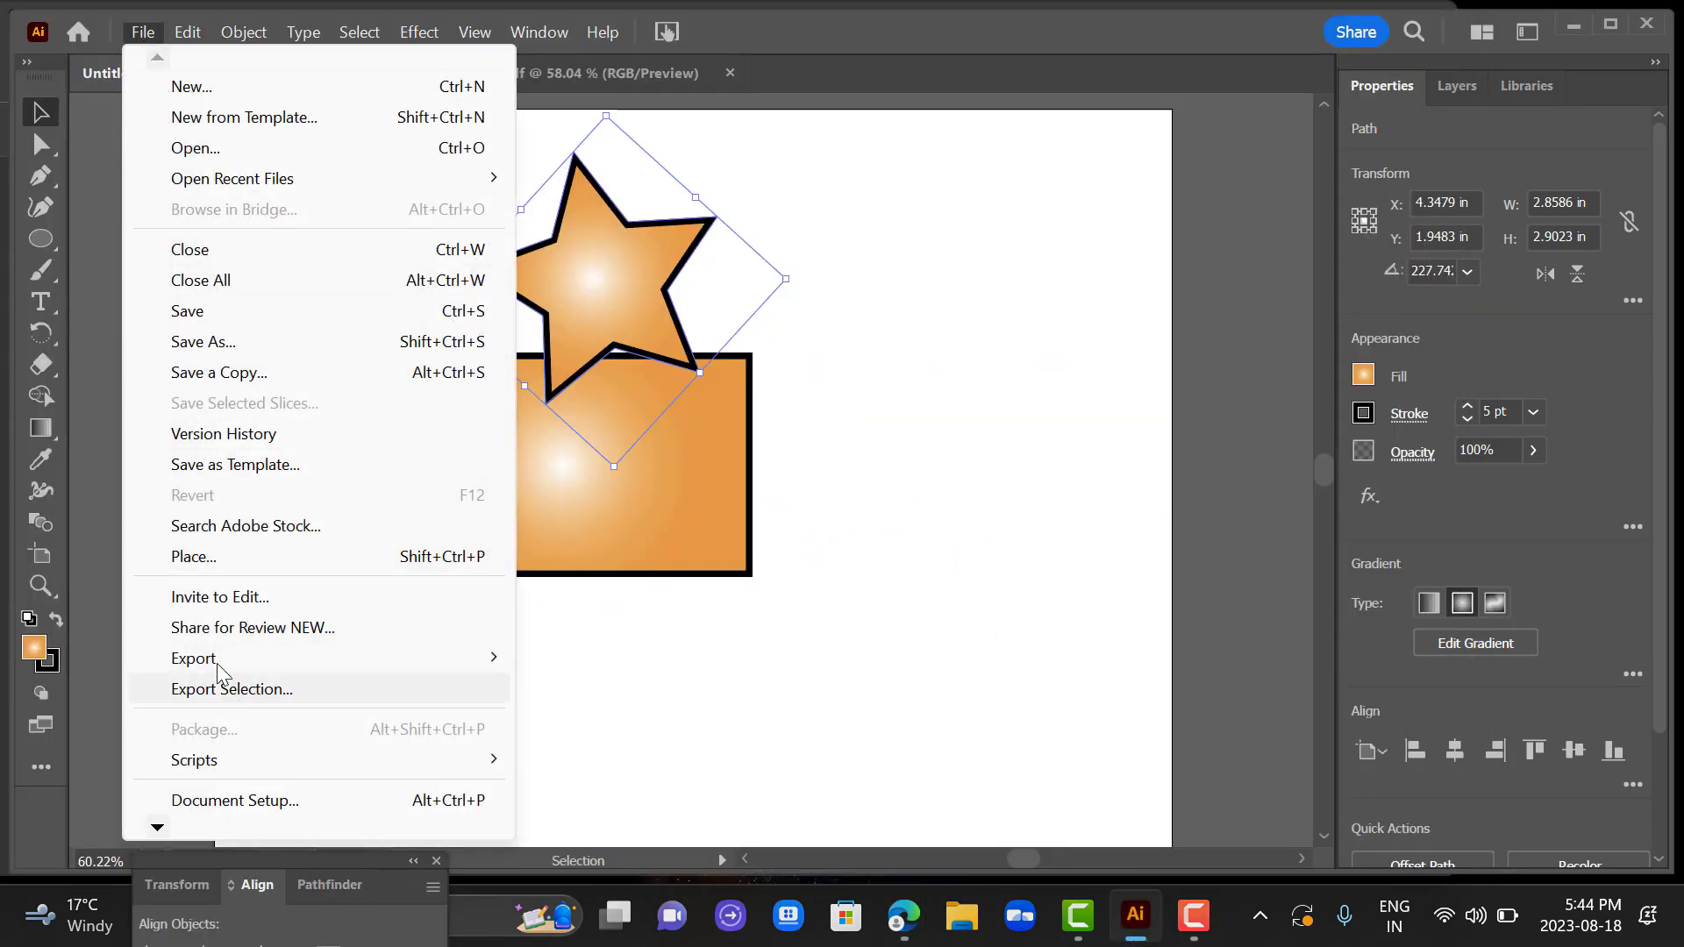
mouse_move(245, 660)
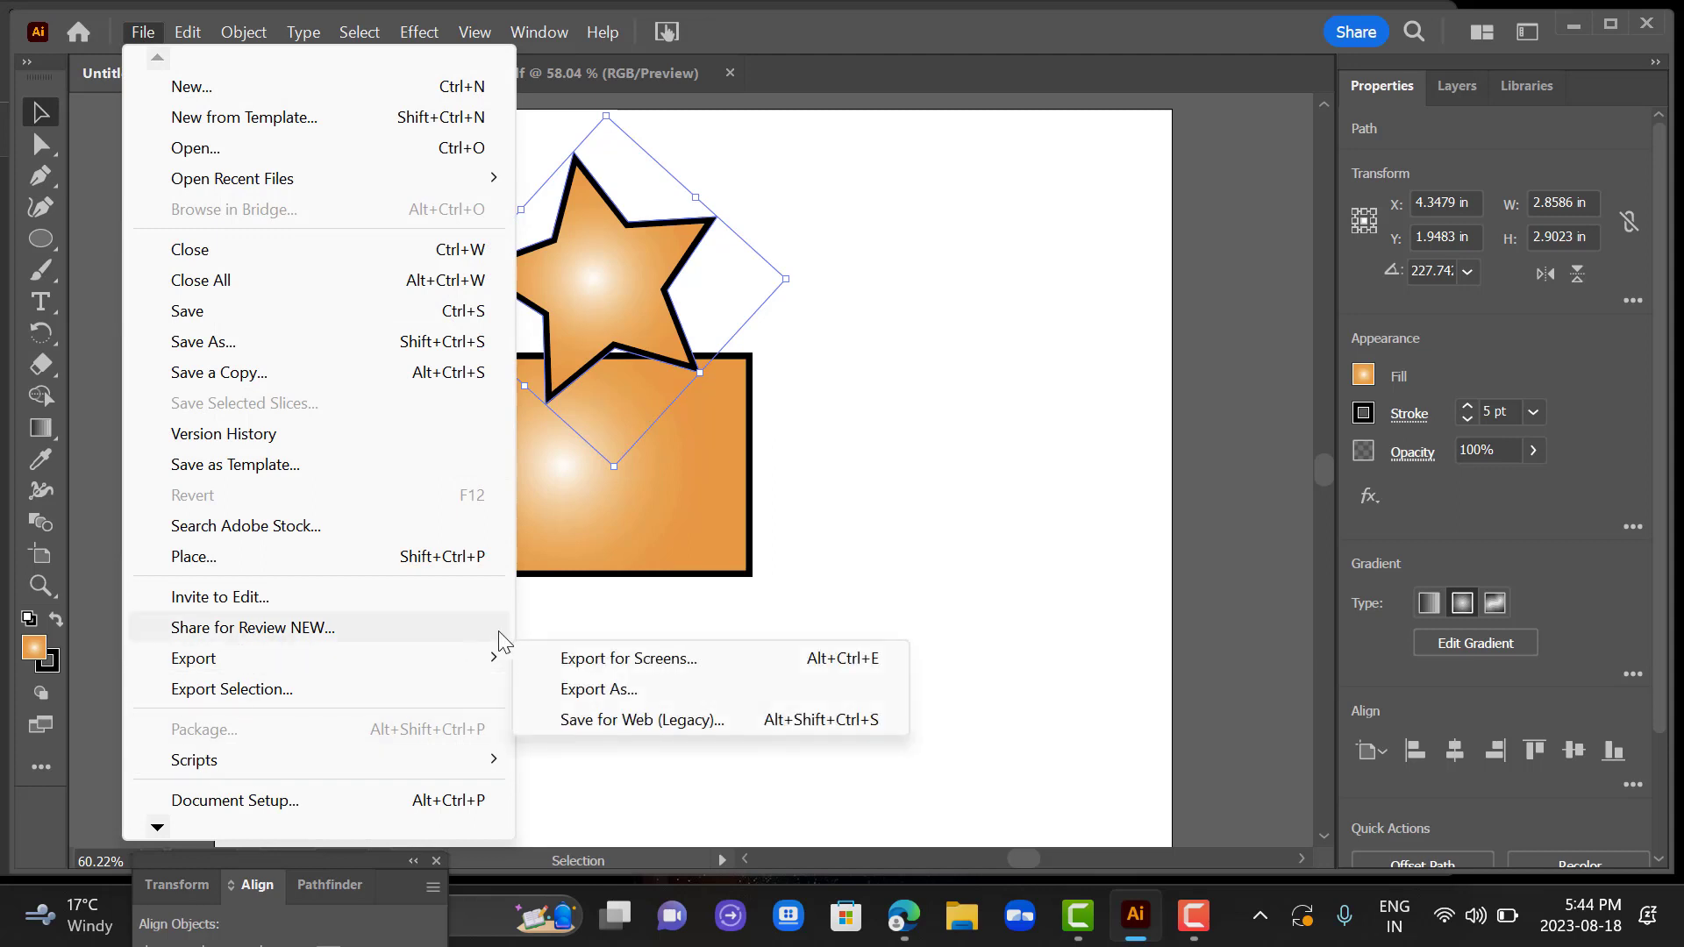
click(618, 691)
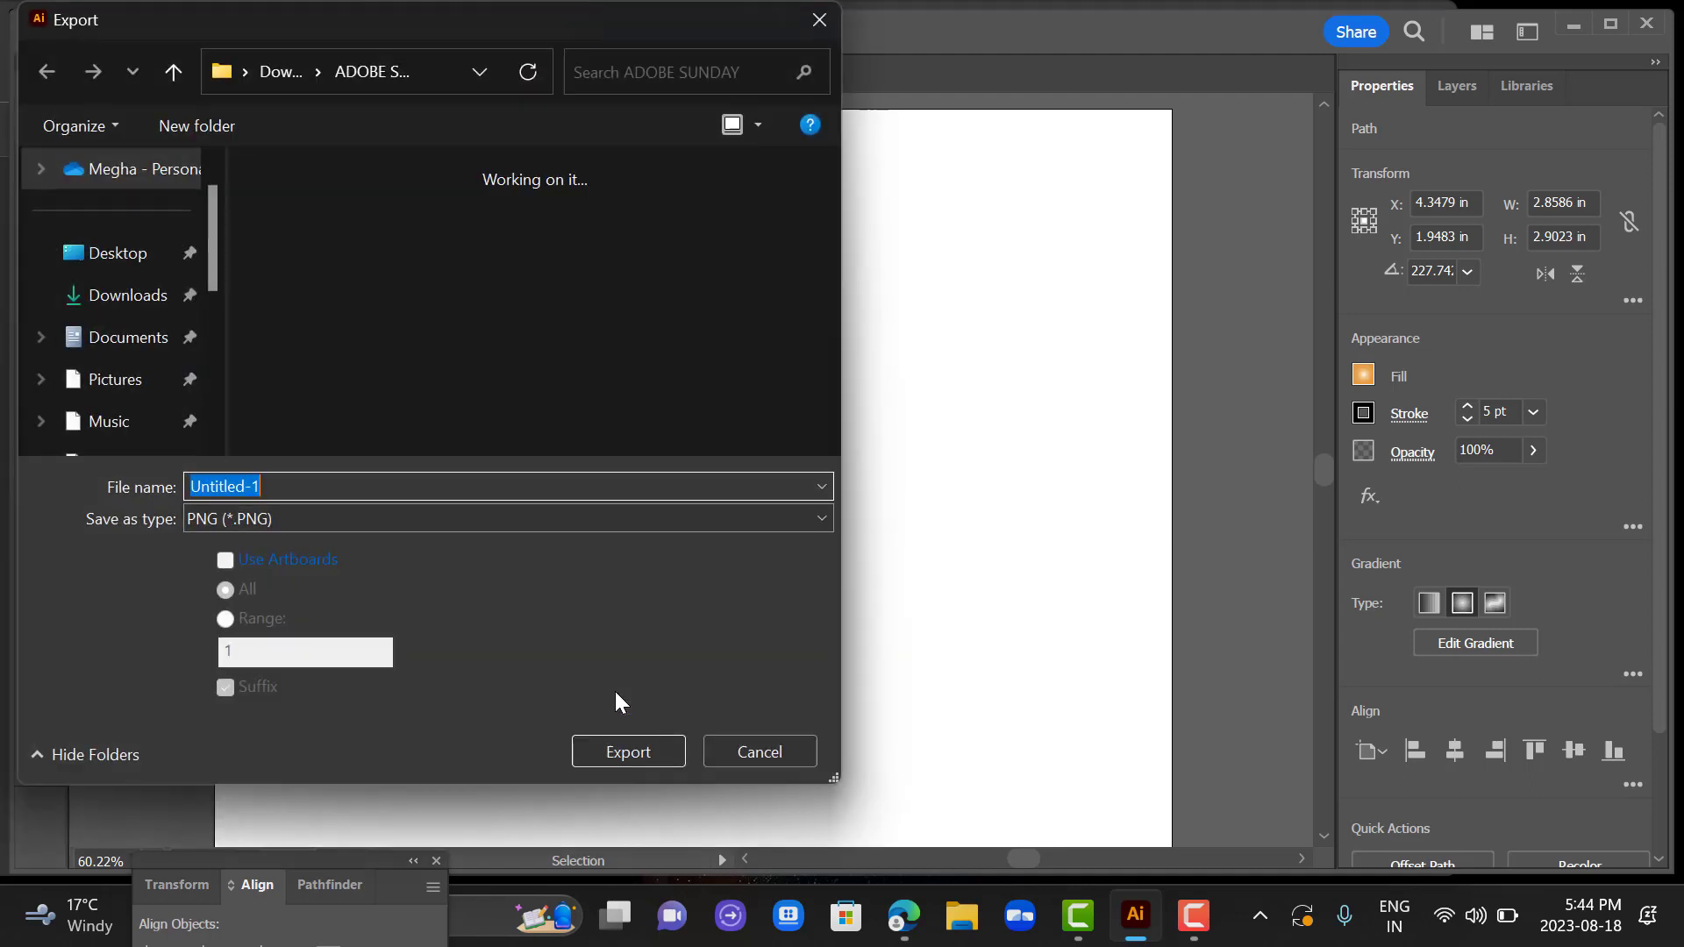
Name the exported file "shapes".
key(BackSpace)
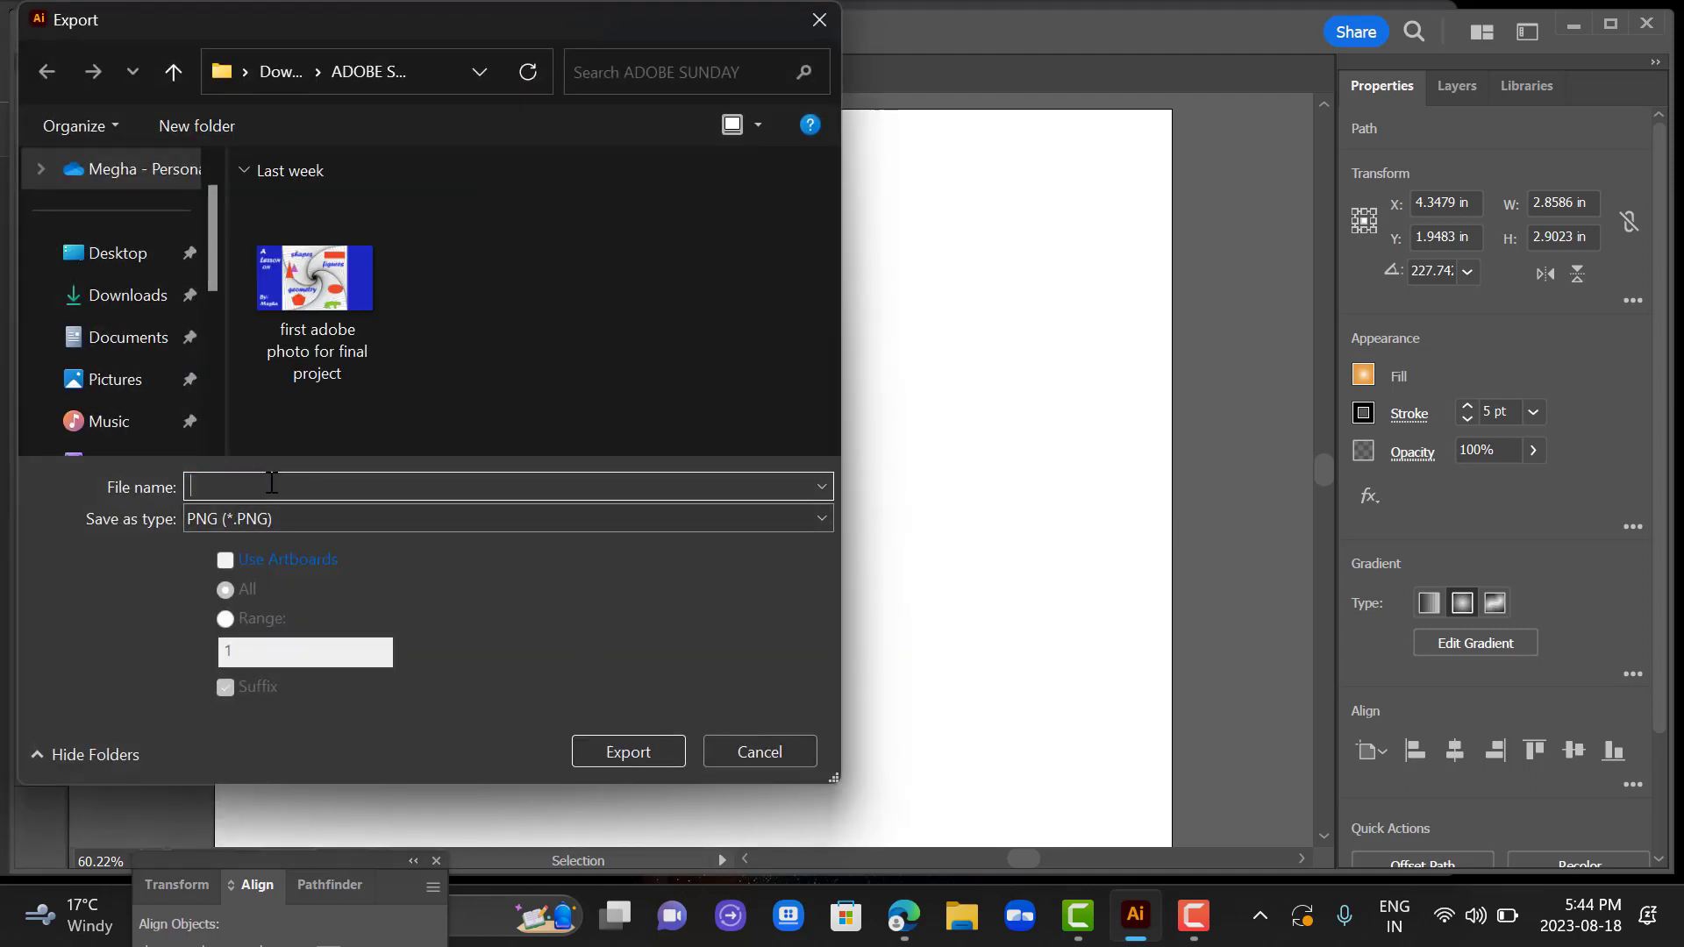
text(megha)
key(BackSpace)
key(BackSpace)
key(BackSpace)
key(BackSpace)
key(BackSpace)
key(BackSpace)
key(BackSpace)
text(sg)
text(ape)
Export the artwork in PNG format at High (300 ppi) resolution with a white background.
click(286, 519)
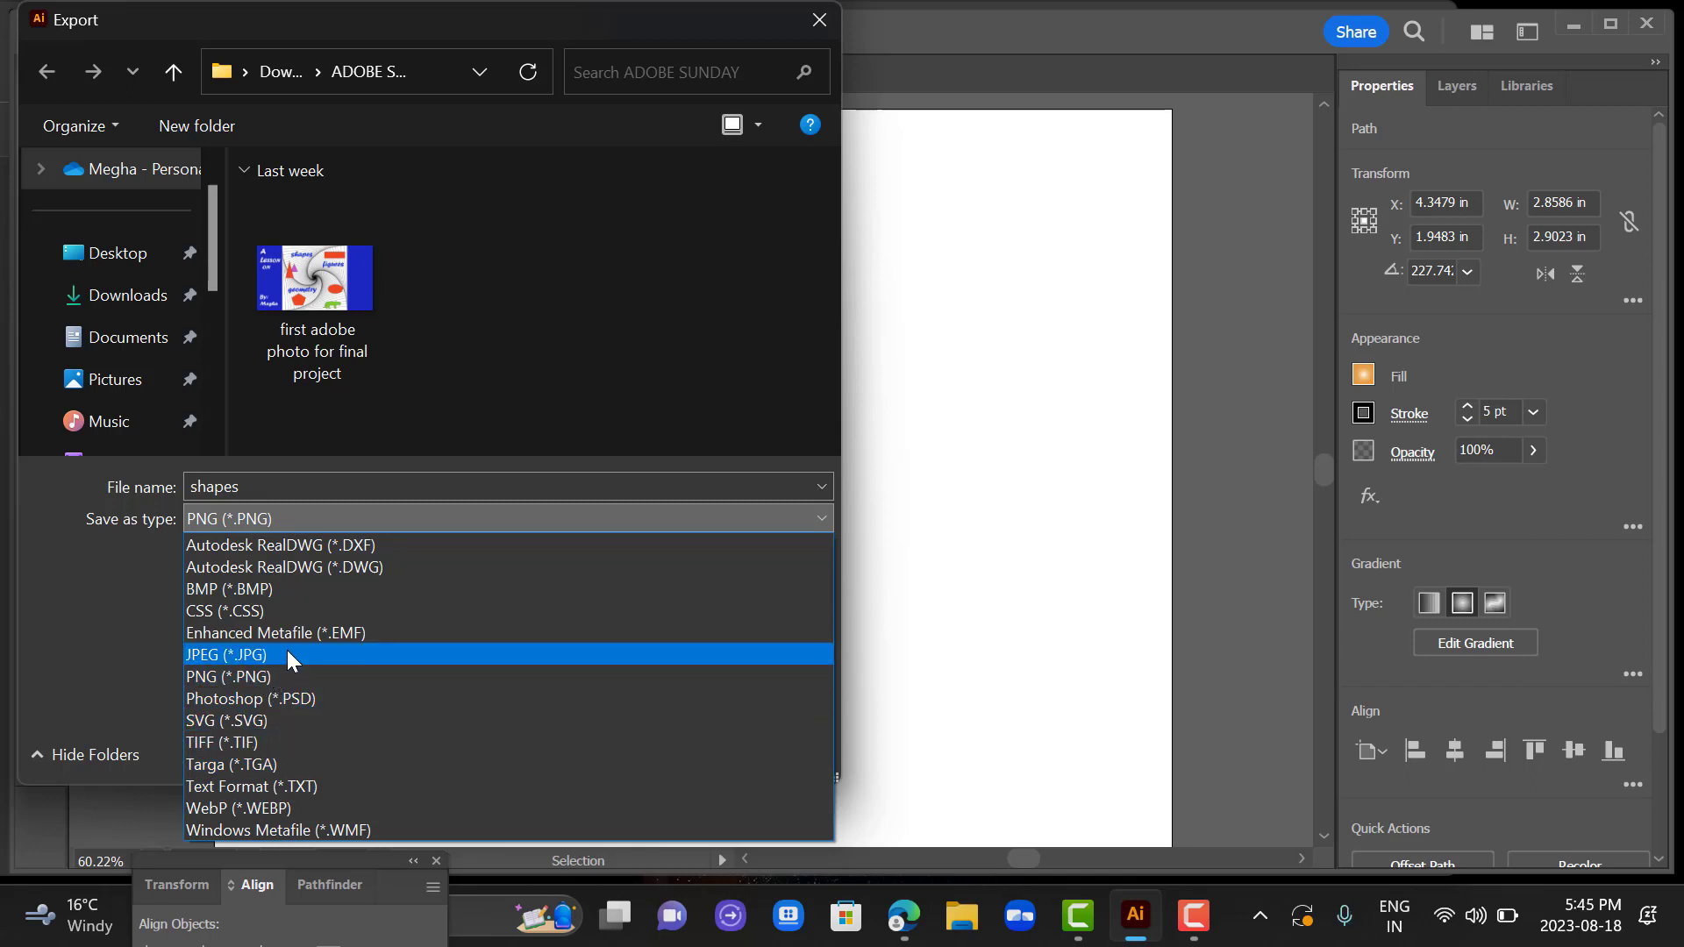
click(288, 522)
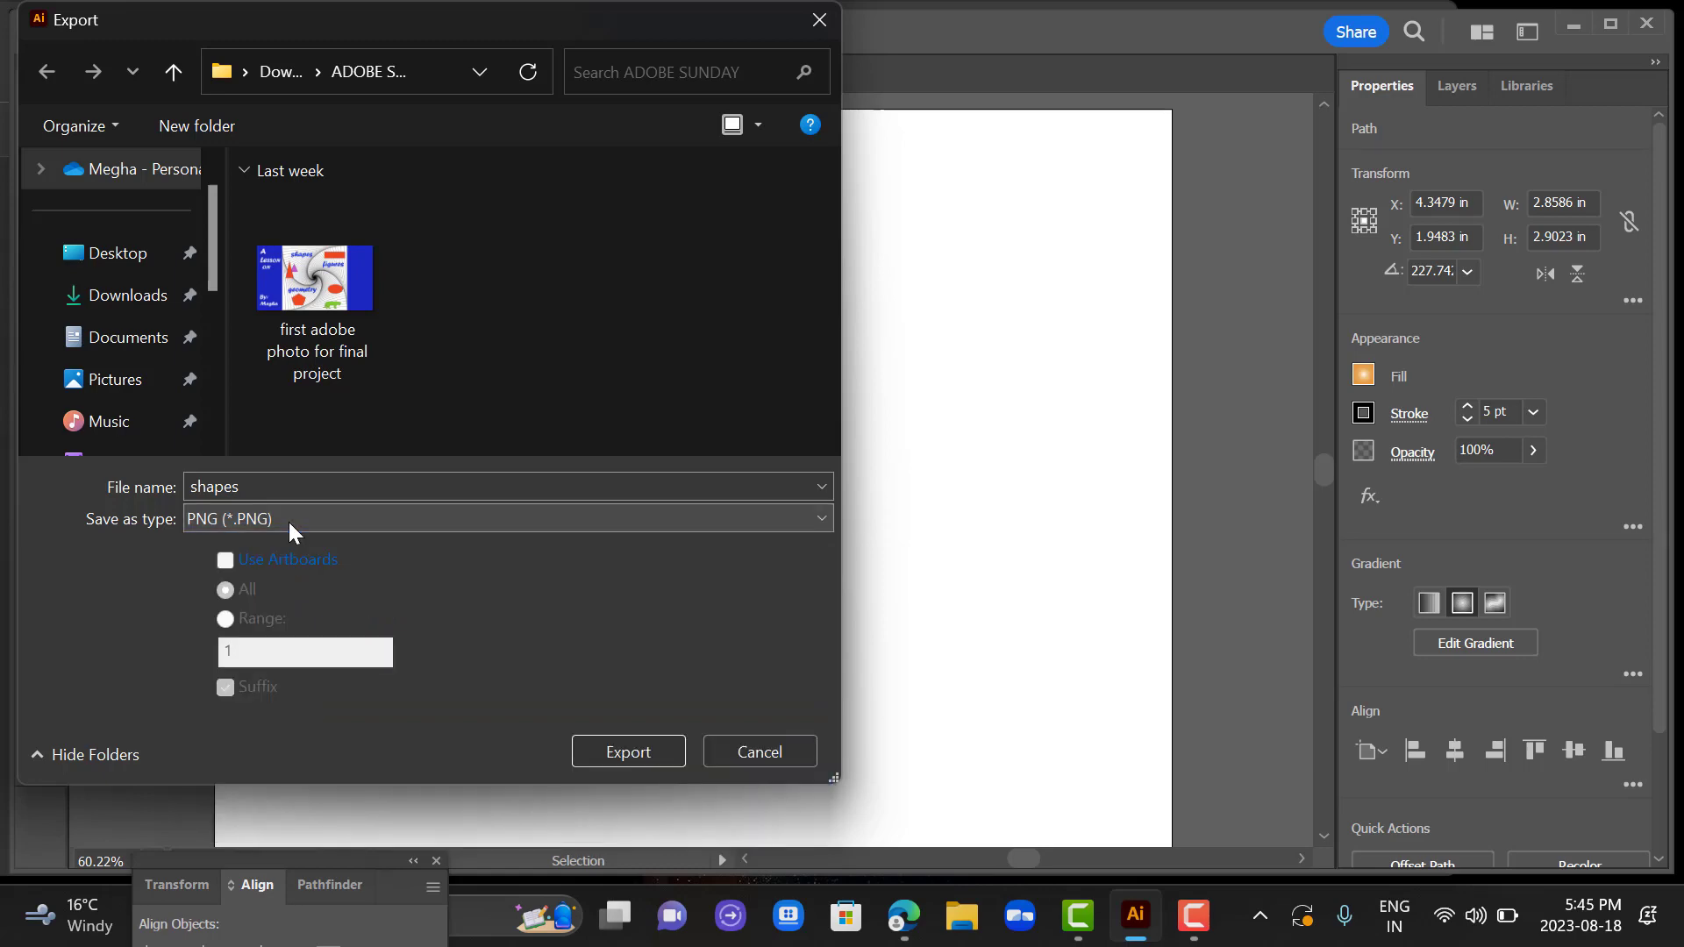
click(645, 750)
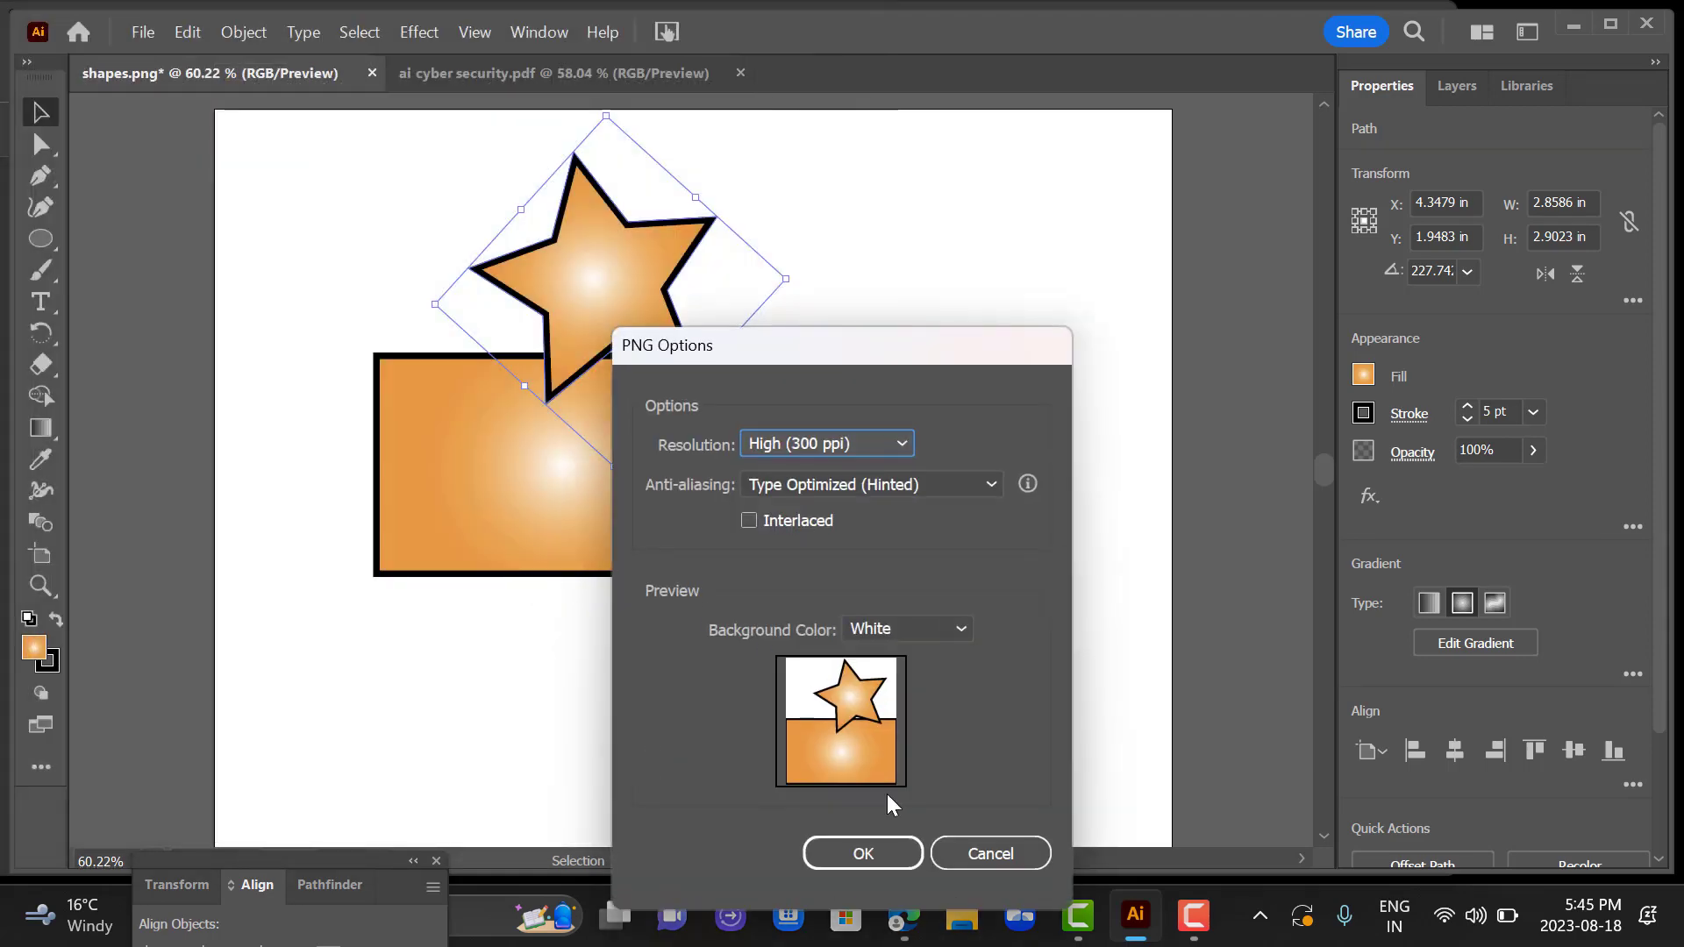
click(861, 853)
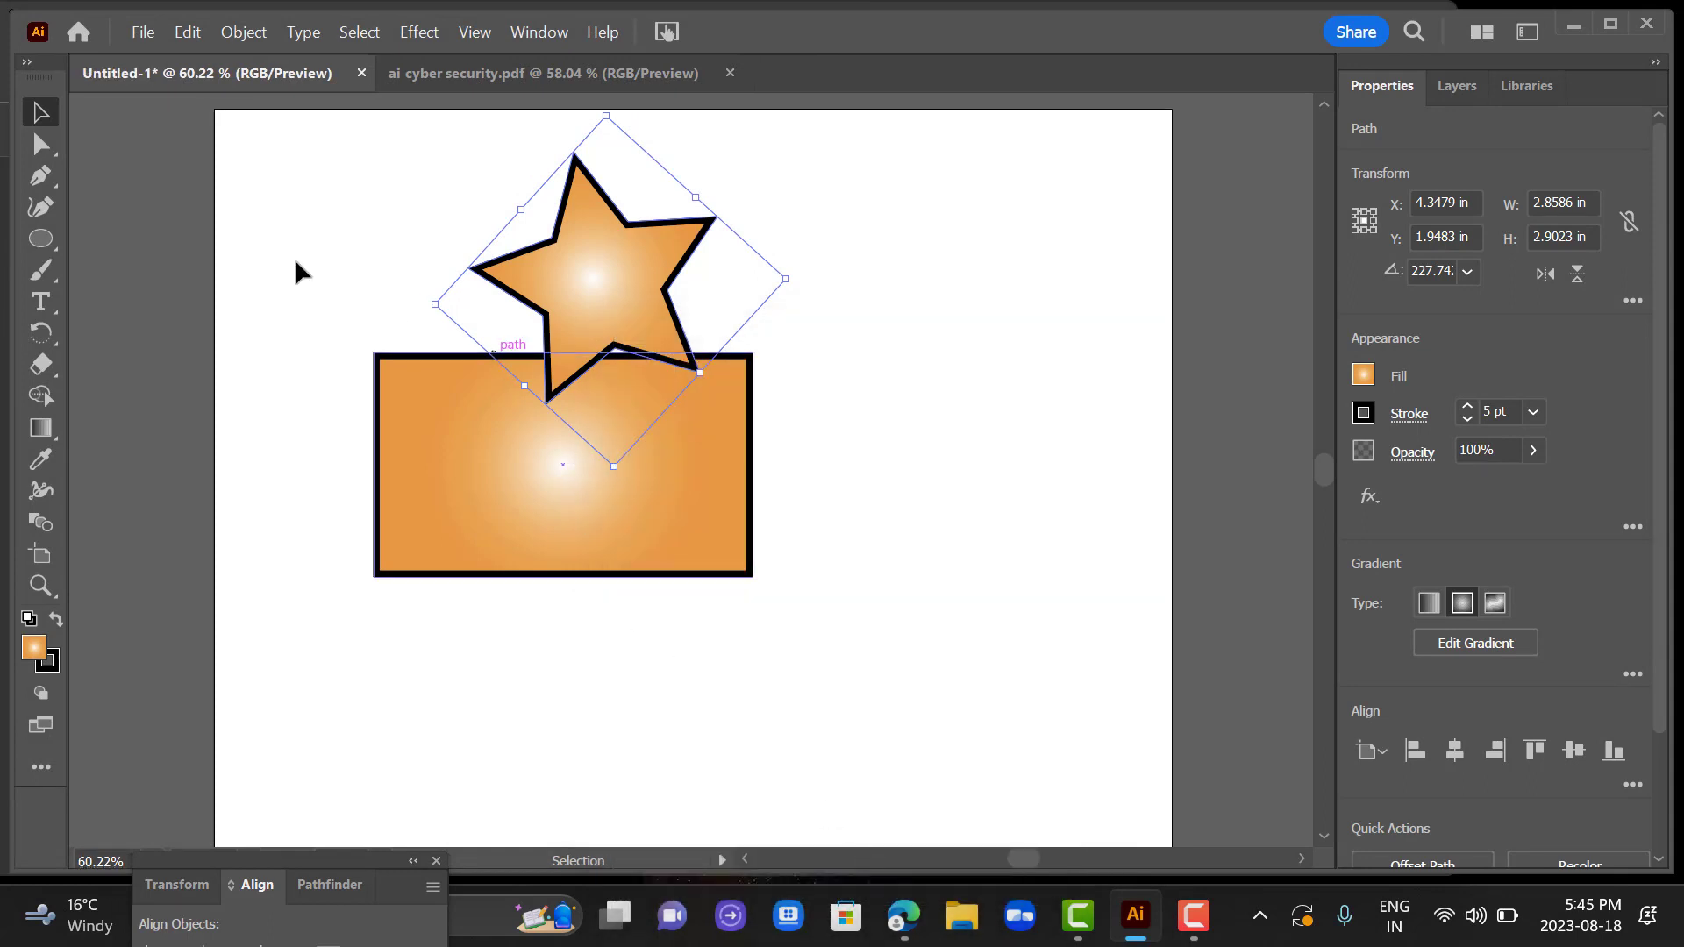
Deselect the star and save the document on the computer as an Adobe Illustrator (AI) file named "shapes" in Illustrator 2020 version.
click(160, 172)
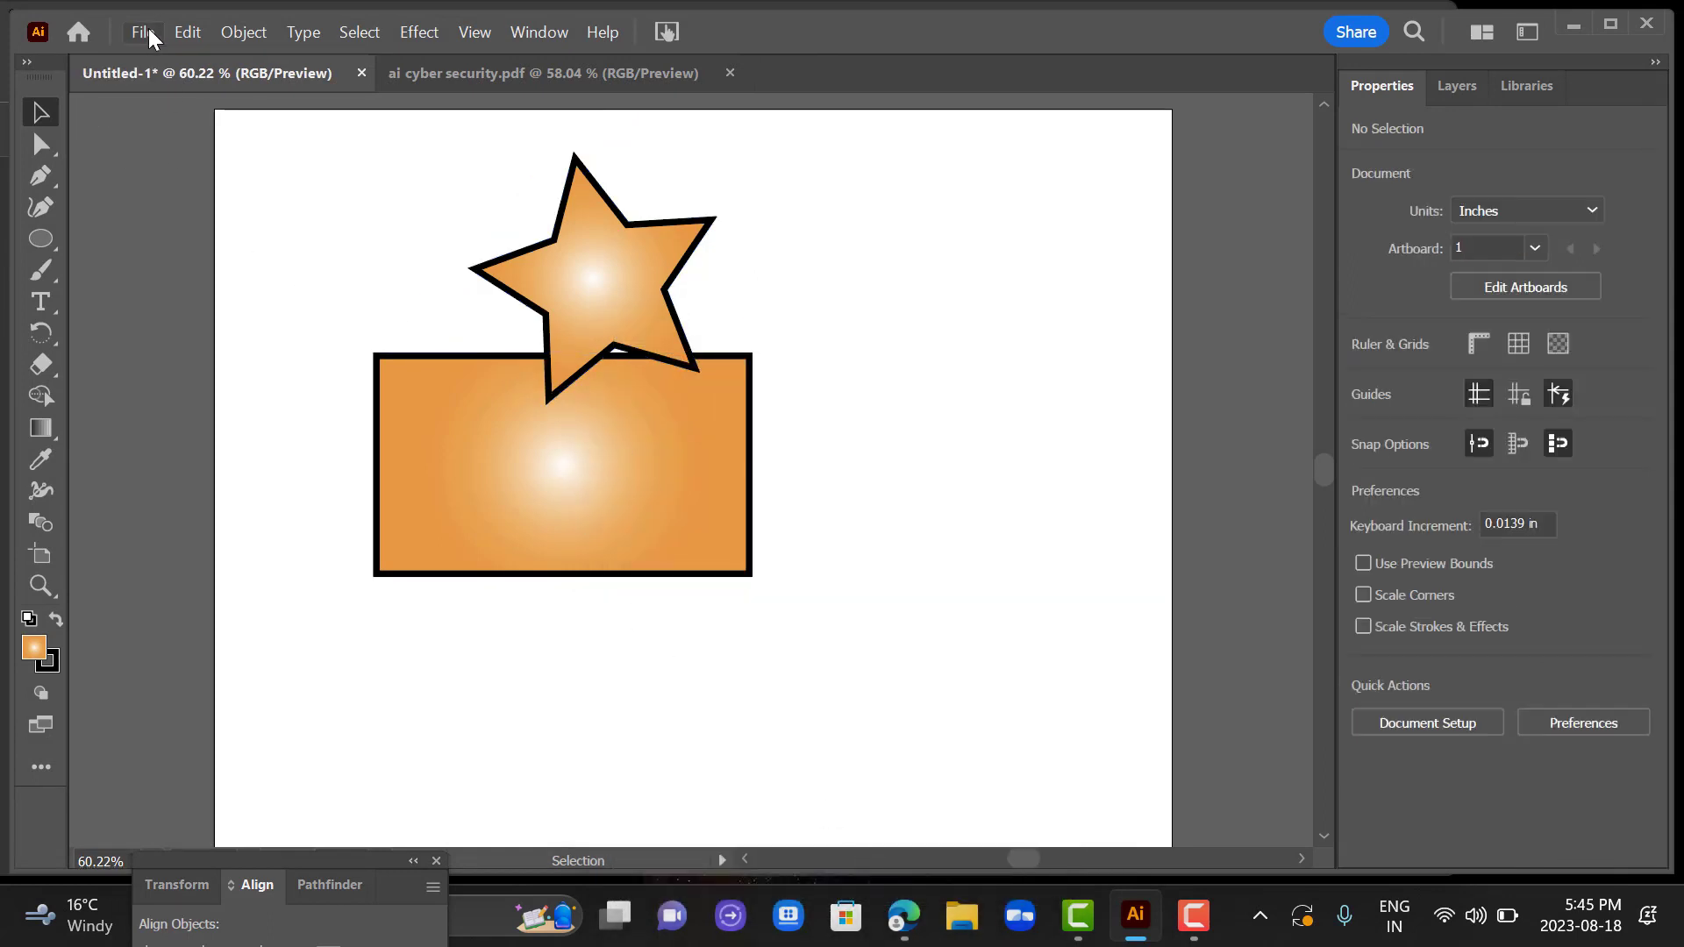
click(145, 31)
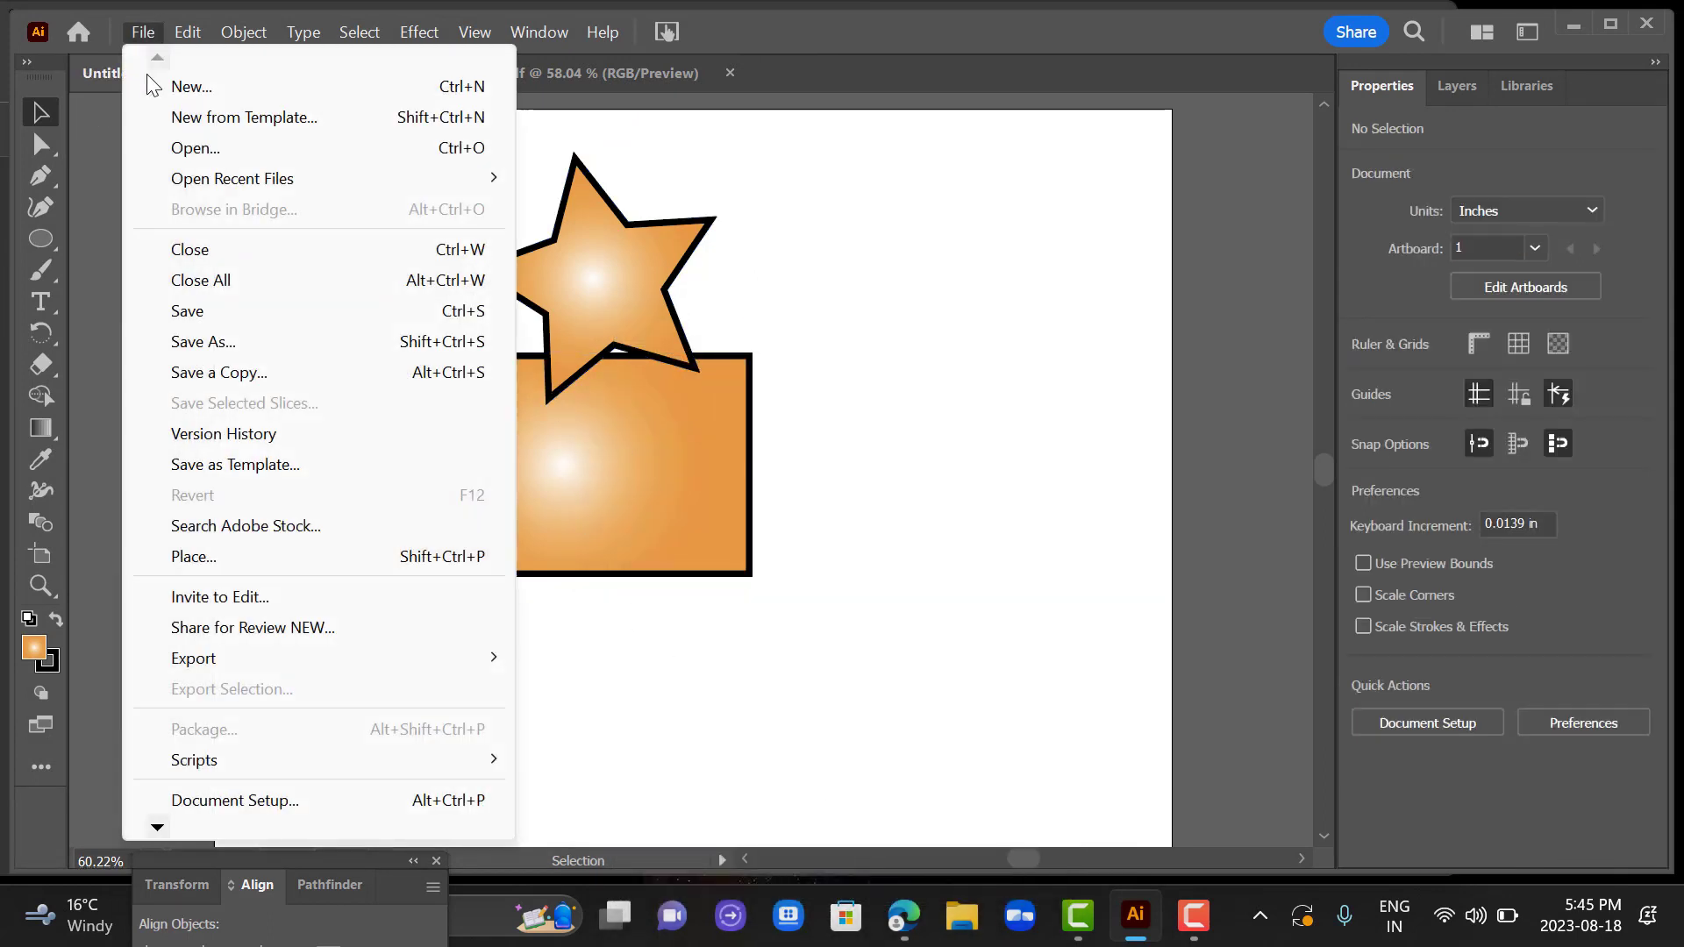
click(240, 339)
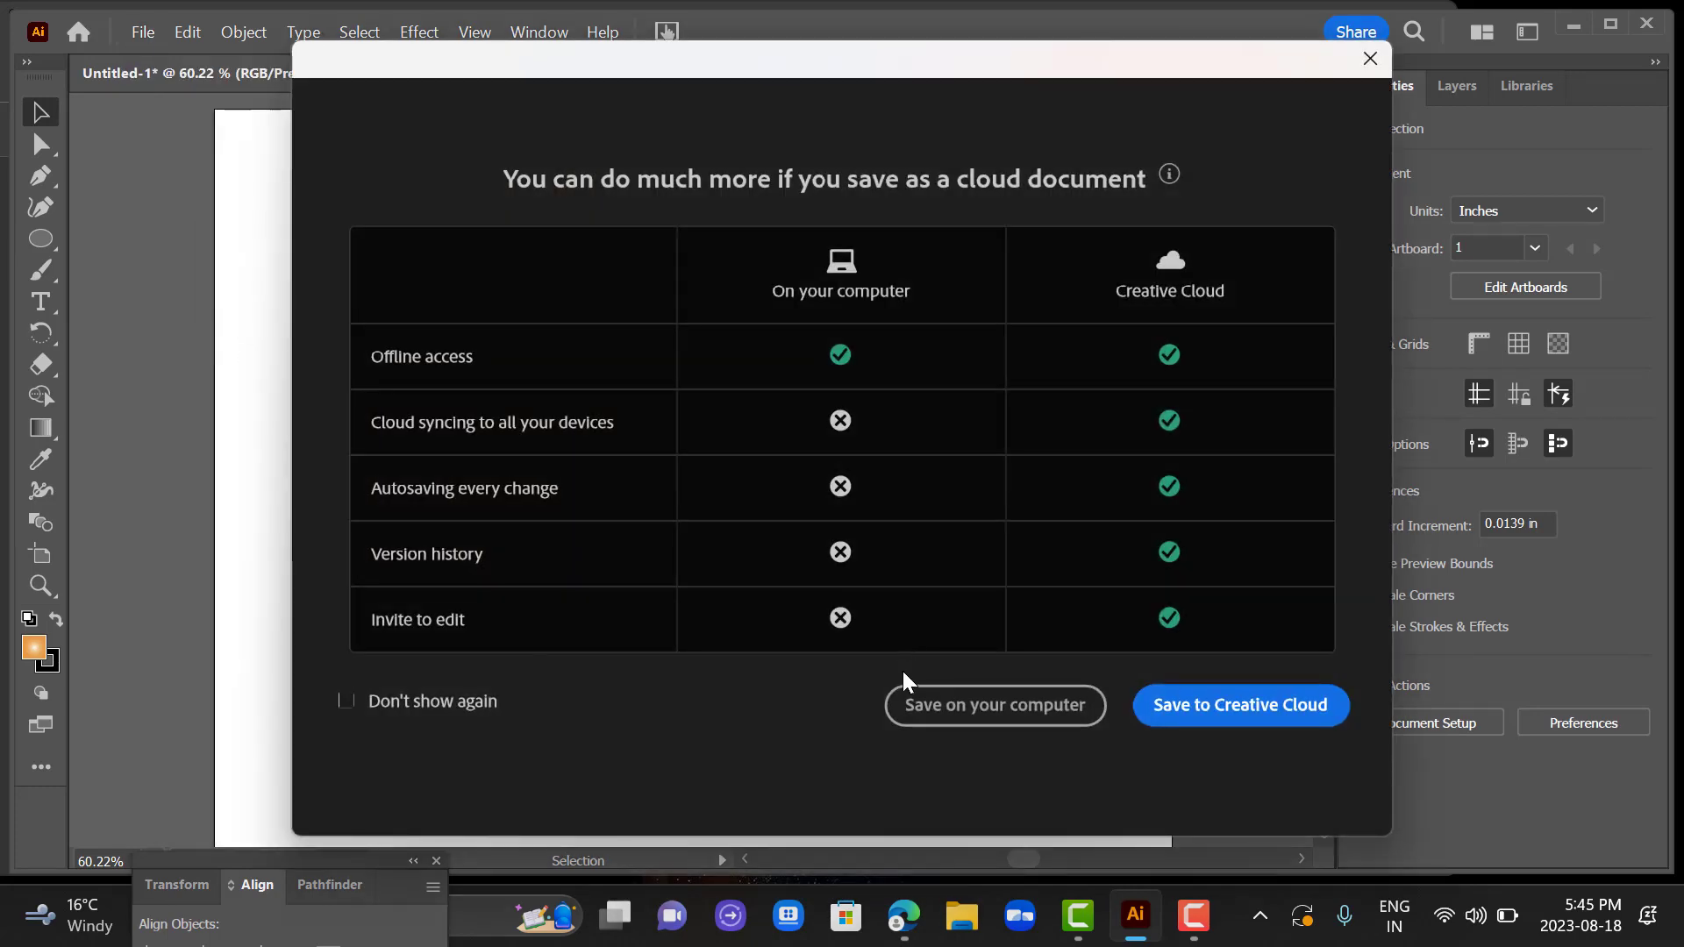
click(921, 704)
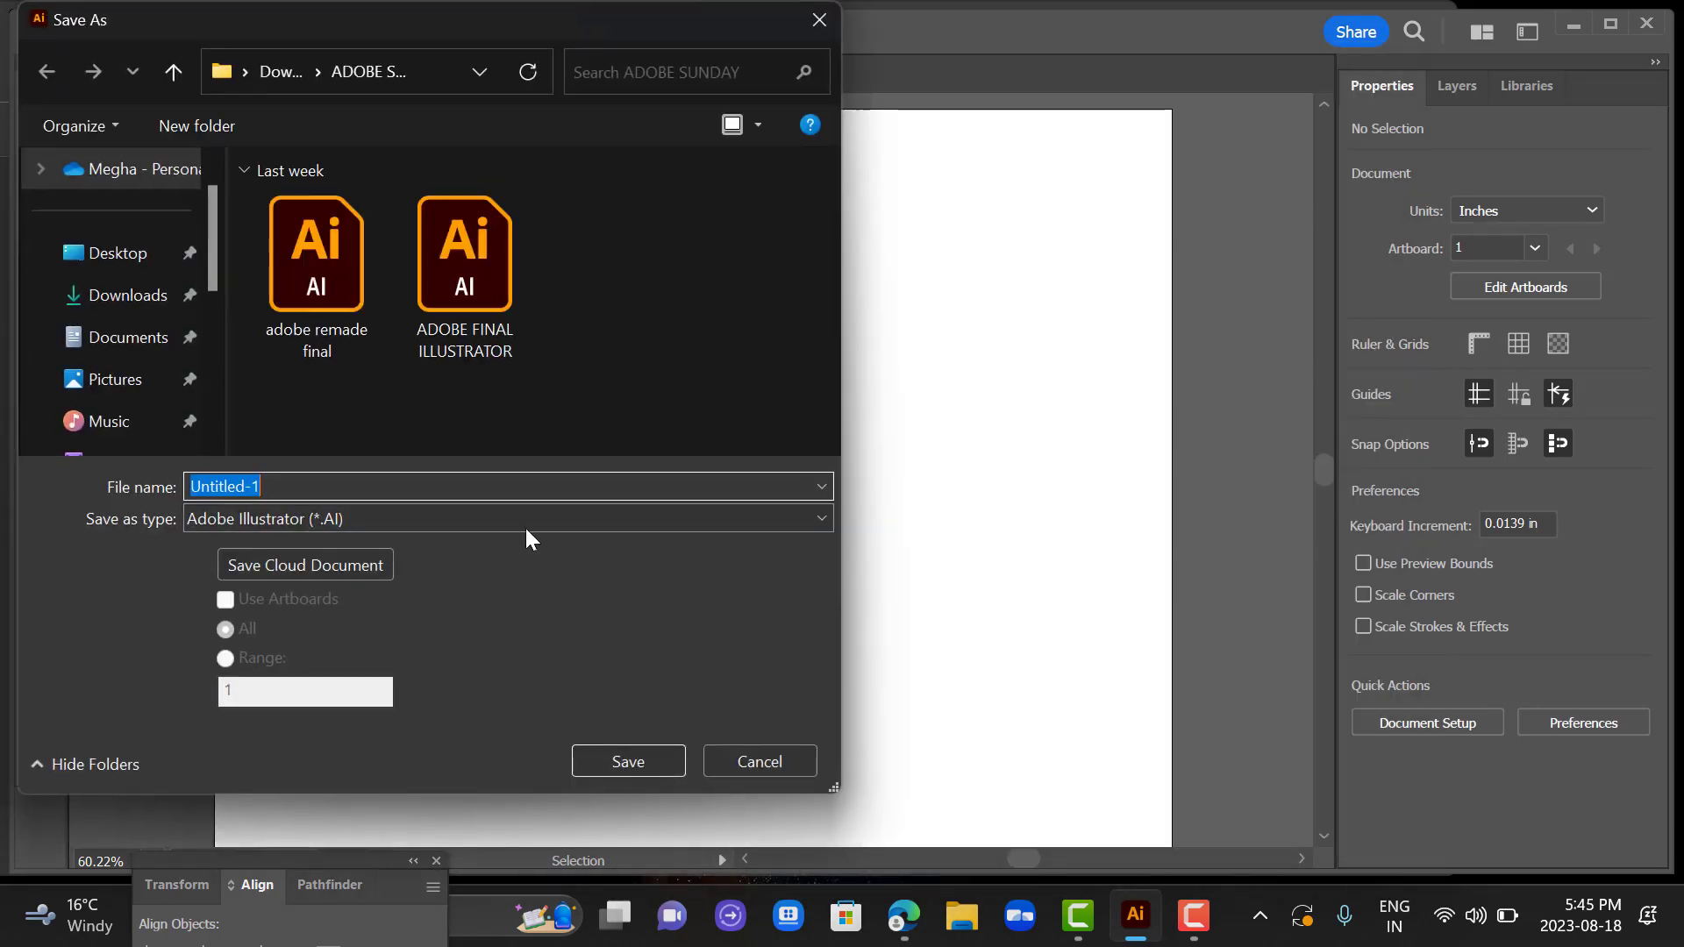
text(shap)
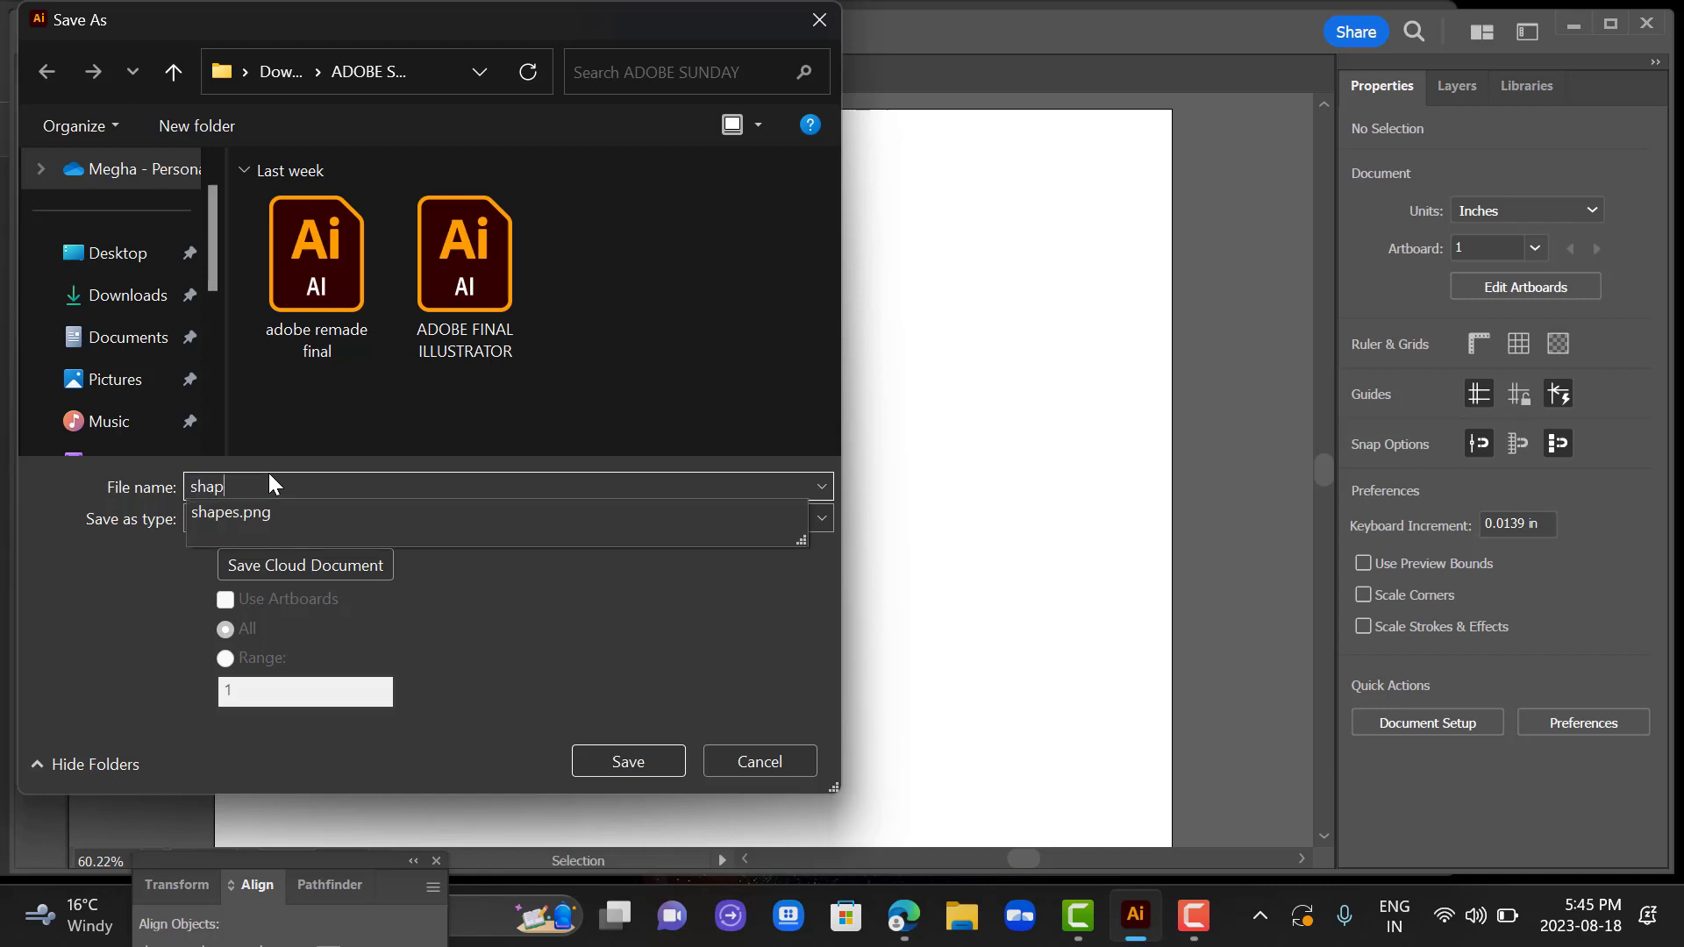
text(es)
key(Escape)
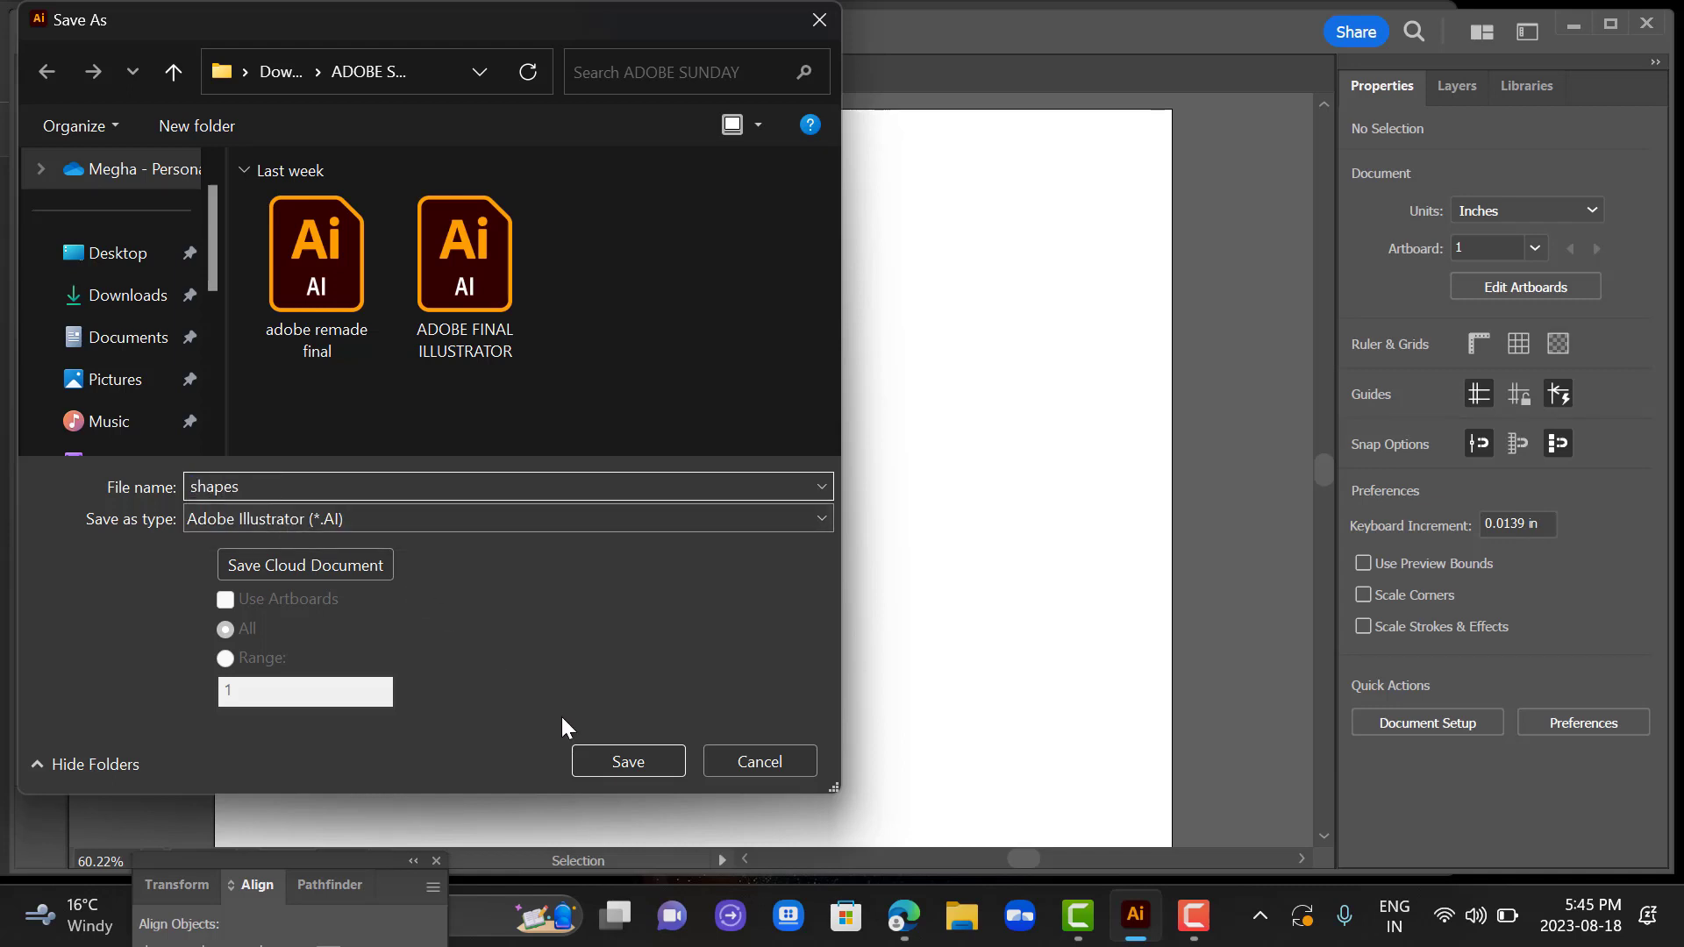
click(625, 760)
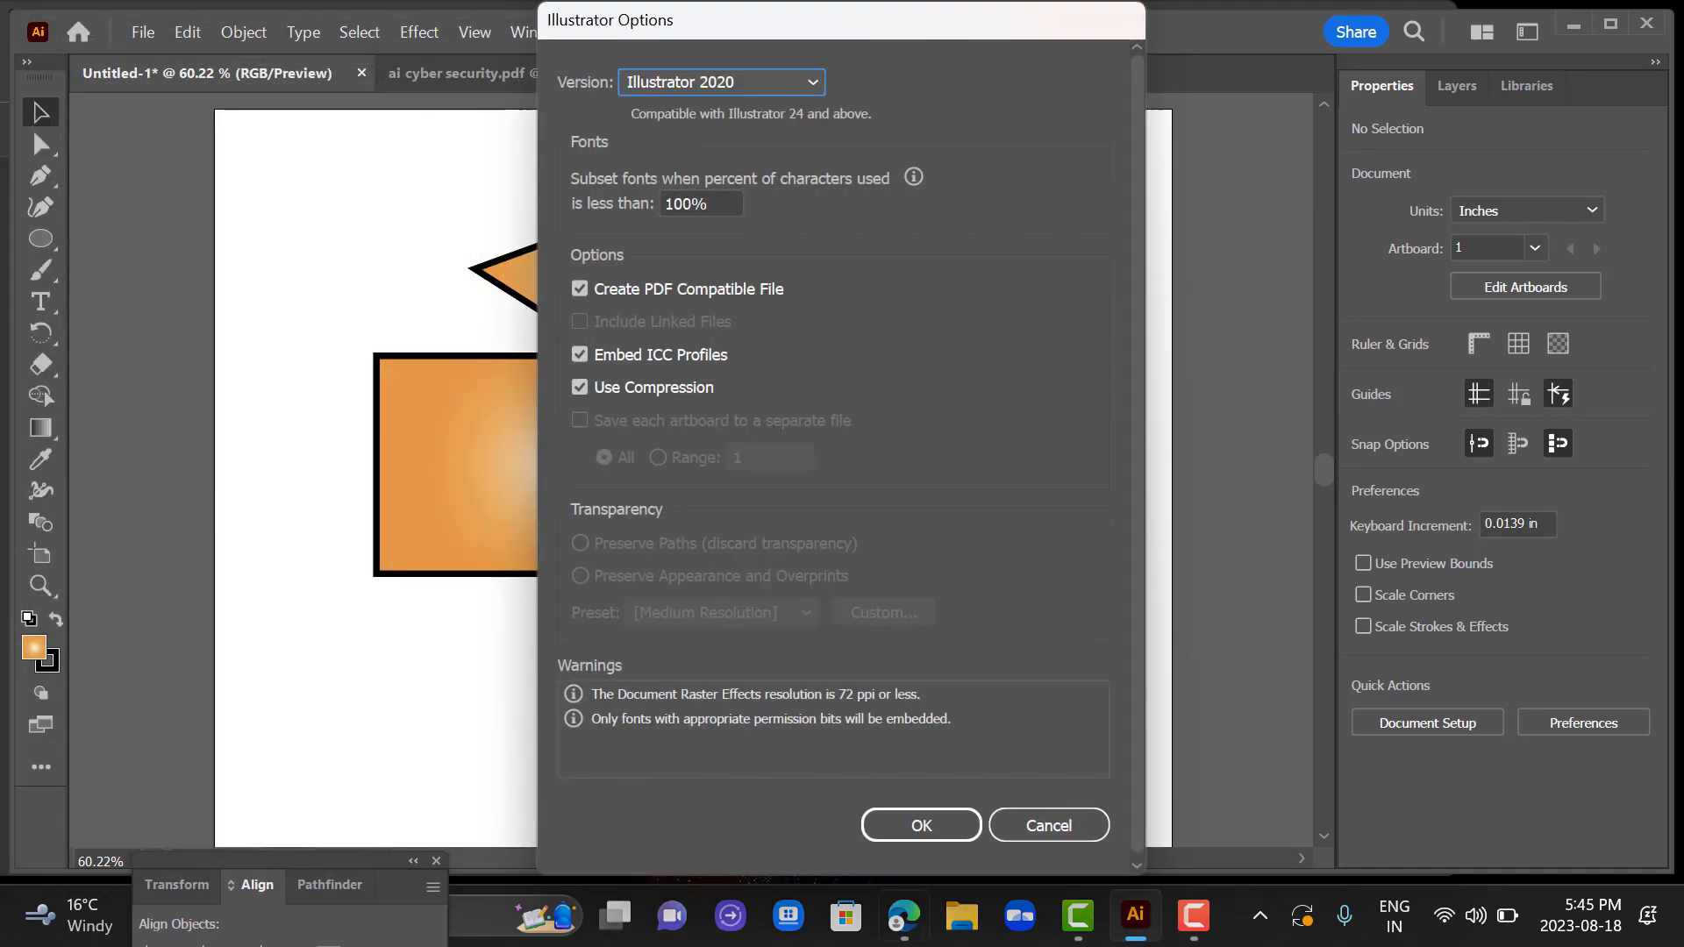
click(904, 838)
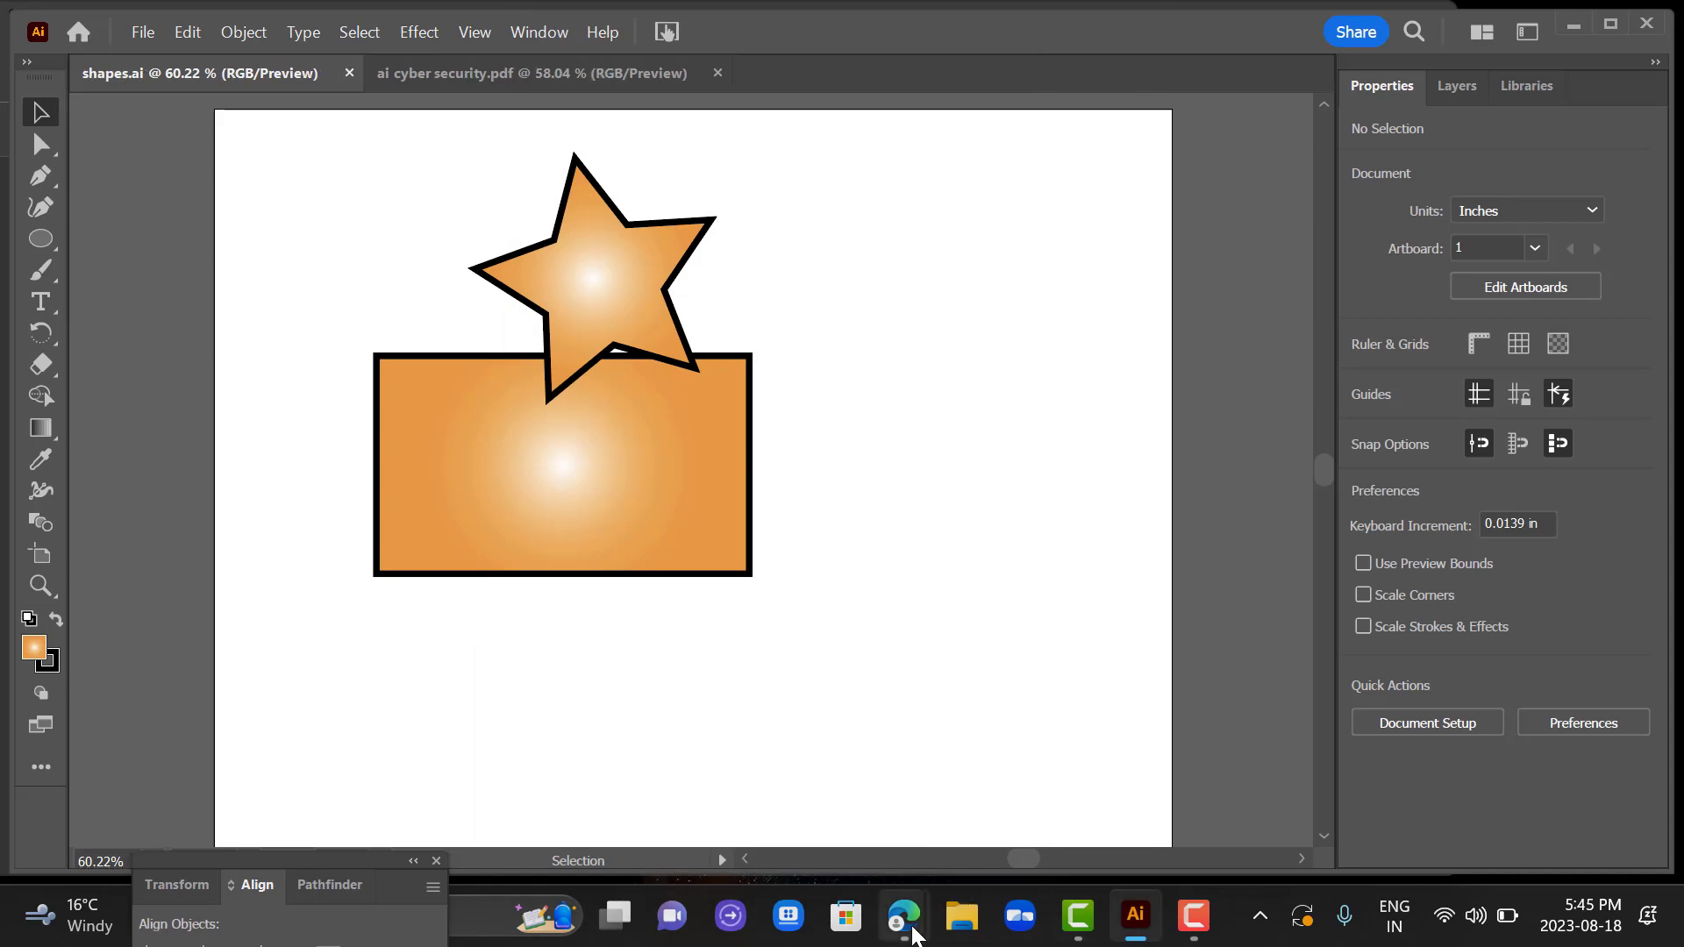
Switch to the Week 9 Intro to Illustrator PDF in the browser and read the "Image Types" slide.
mouse_move(903, 912)
click(1005, 819)
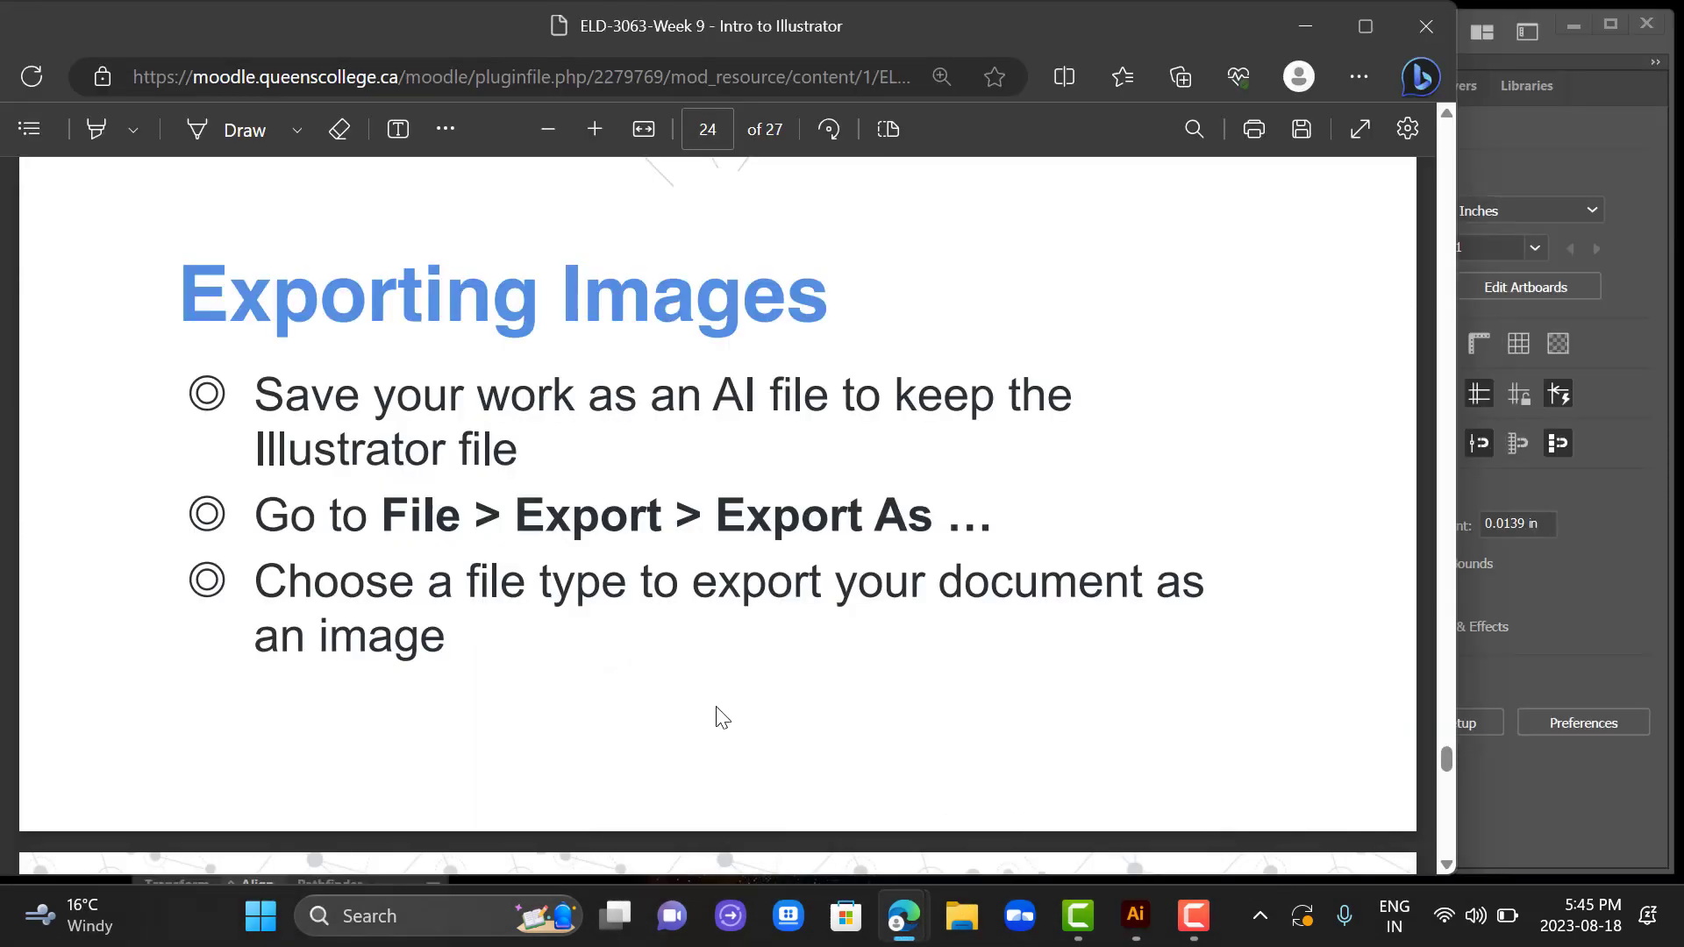
scroll(719, 715, down, 2)
scroll(717, 709, down, 6)
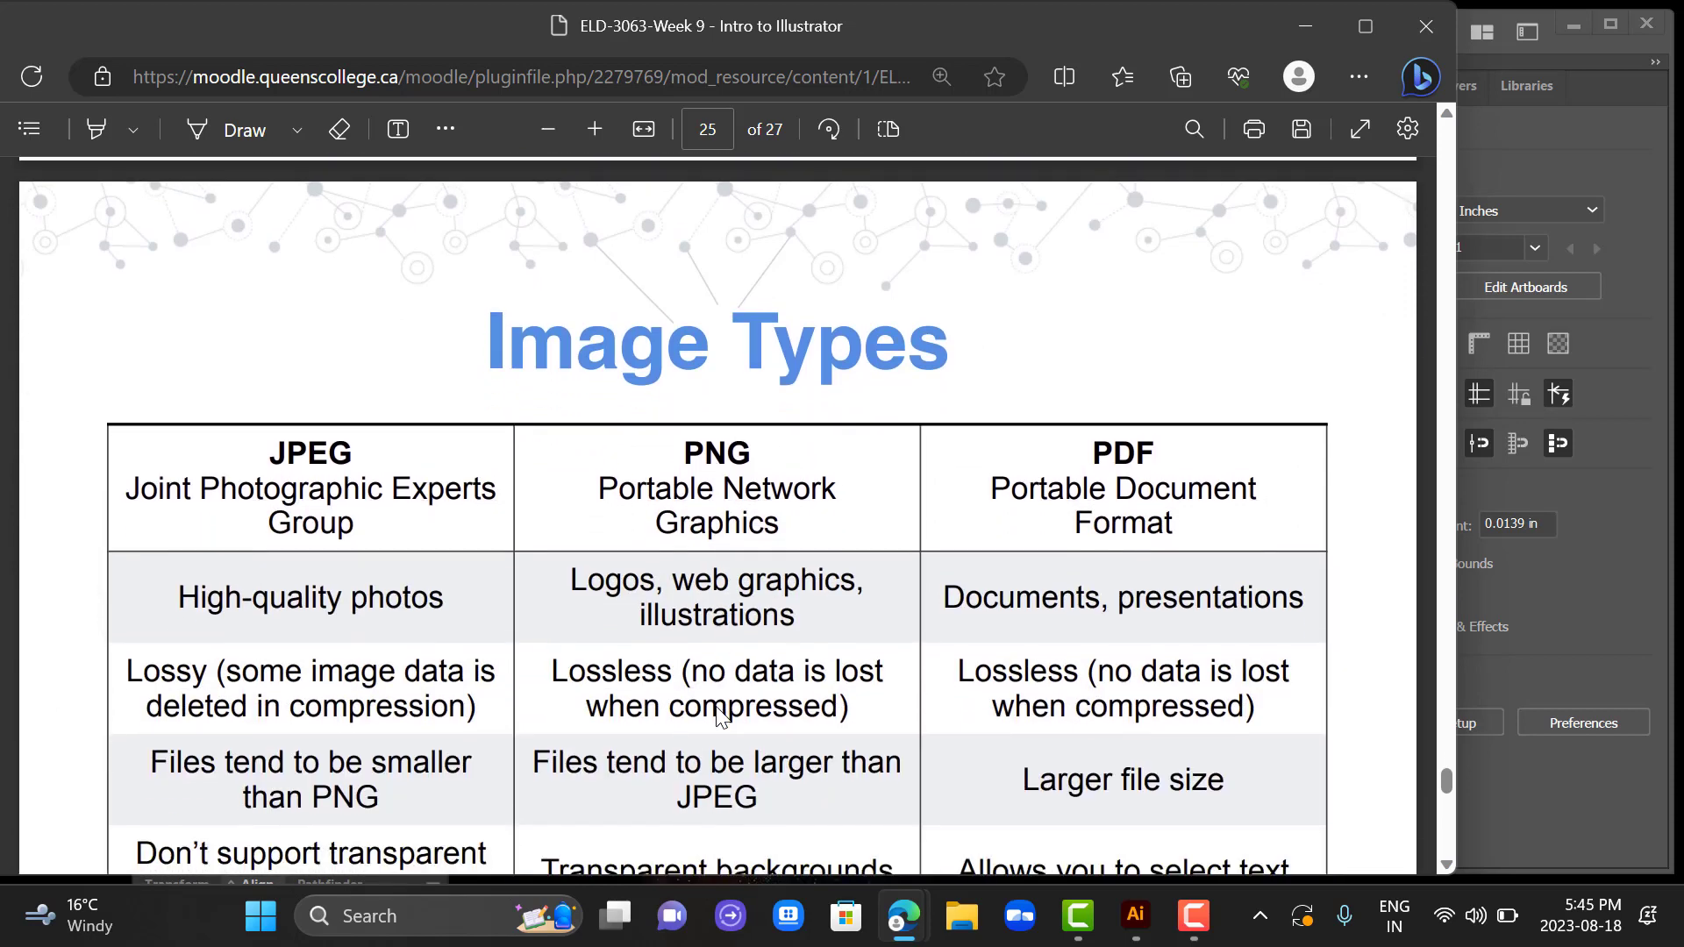